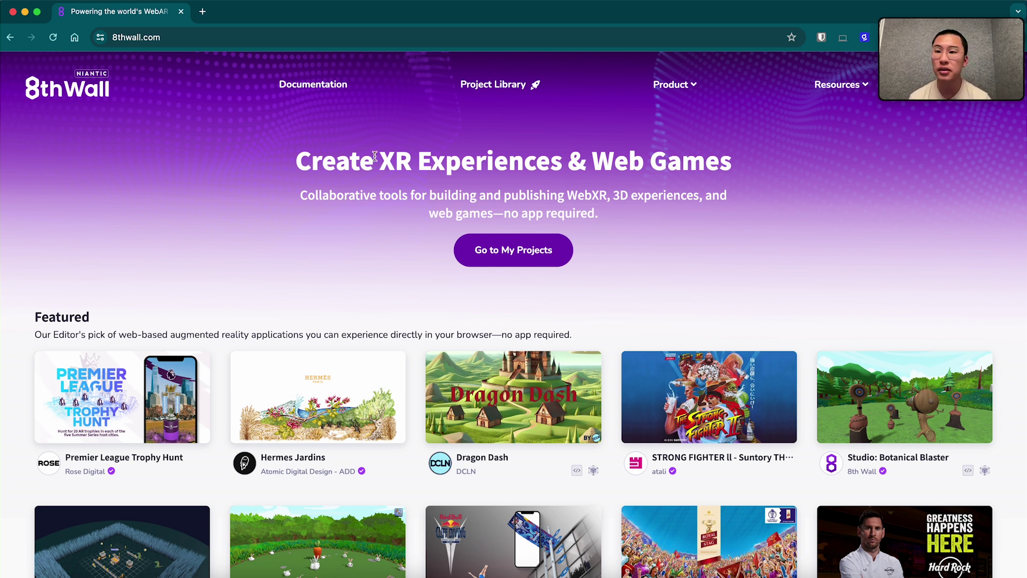
Step: Browse the Project Library grid and open the Studio: Face Effects sample project page
left_click(500, 85)
scroll(513, 214, "down", 4)
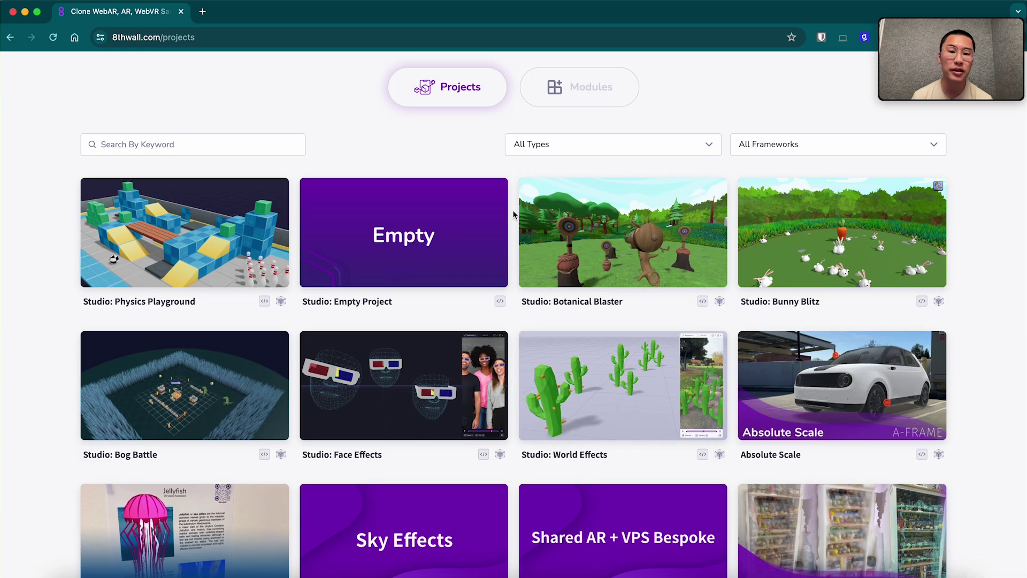
scroll(561, 305, "up", 4)
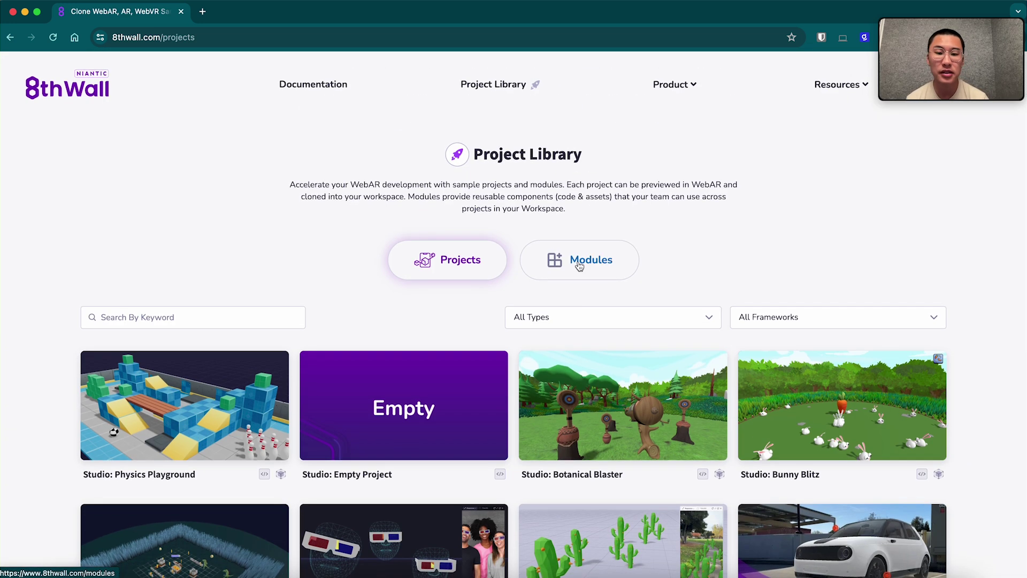
scroll(558, 219, "down", 3)
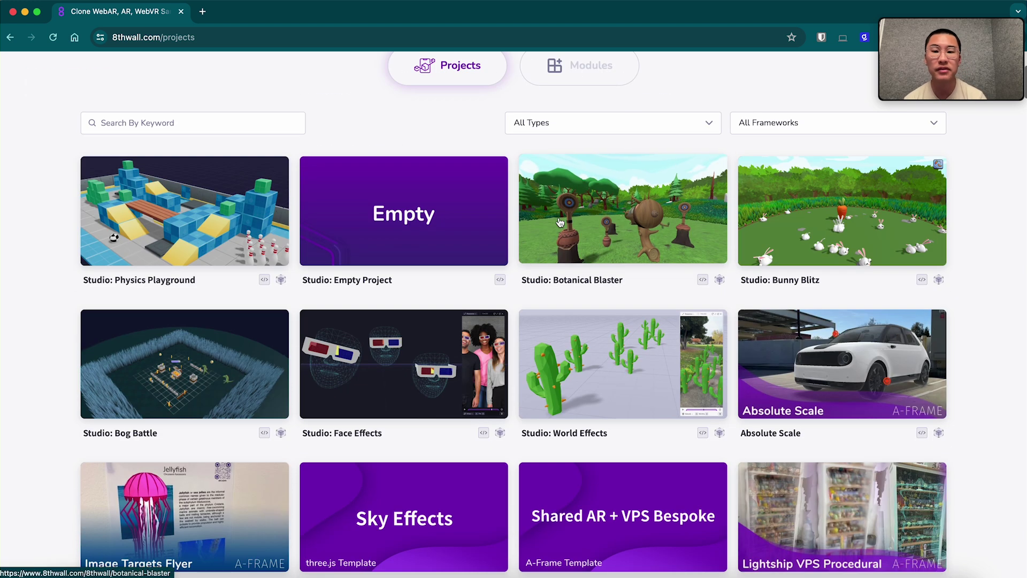
scroll(465, 353, "down", 1)
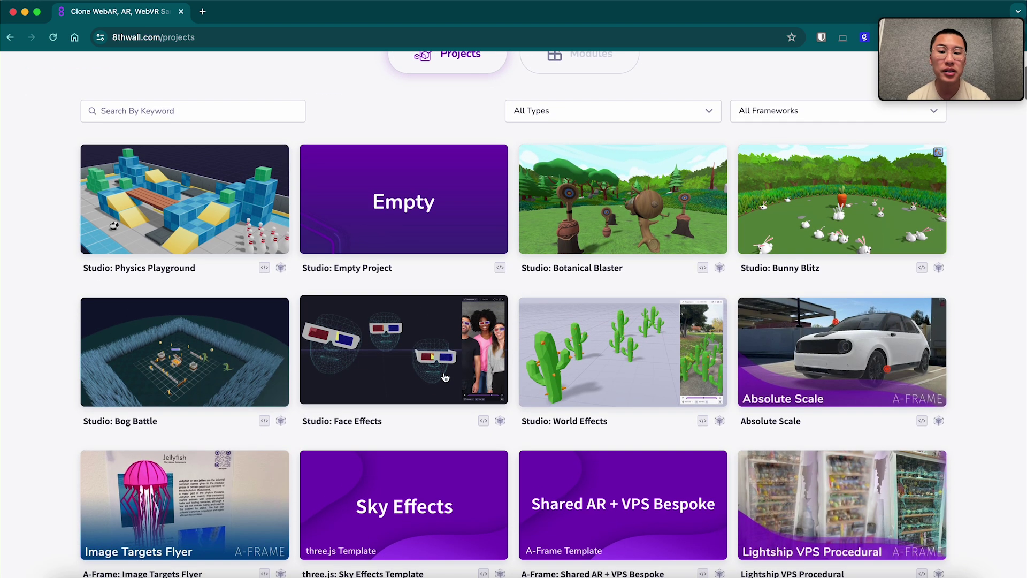
left_click(405, 354)
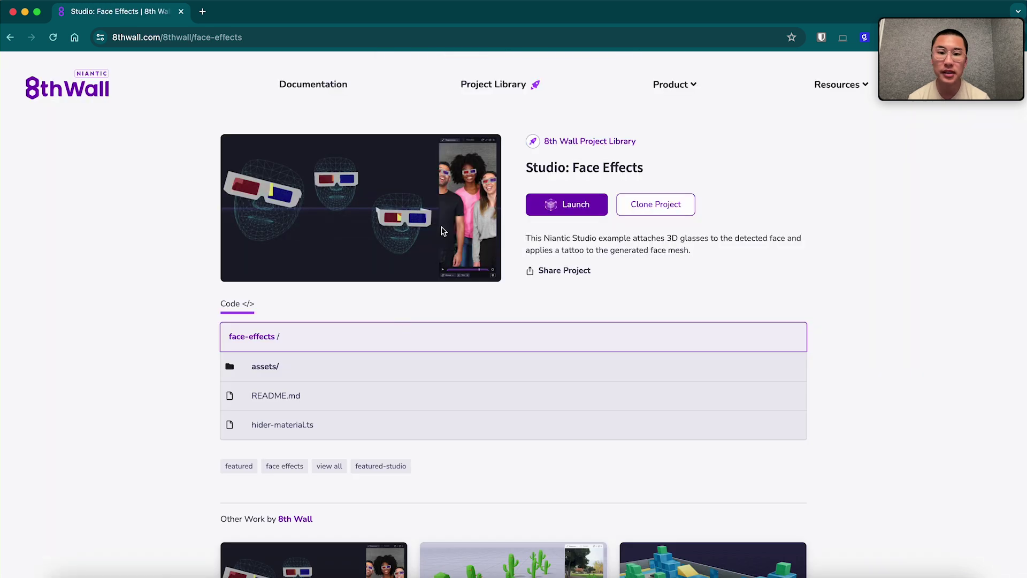
Step: Clone Face Effects as 'tutorial-face' in the 8th Wall Team - Enterprise workspace with a Demo Use licence
left_click(653, 213)
left_click(386, 310)
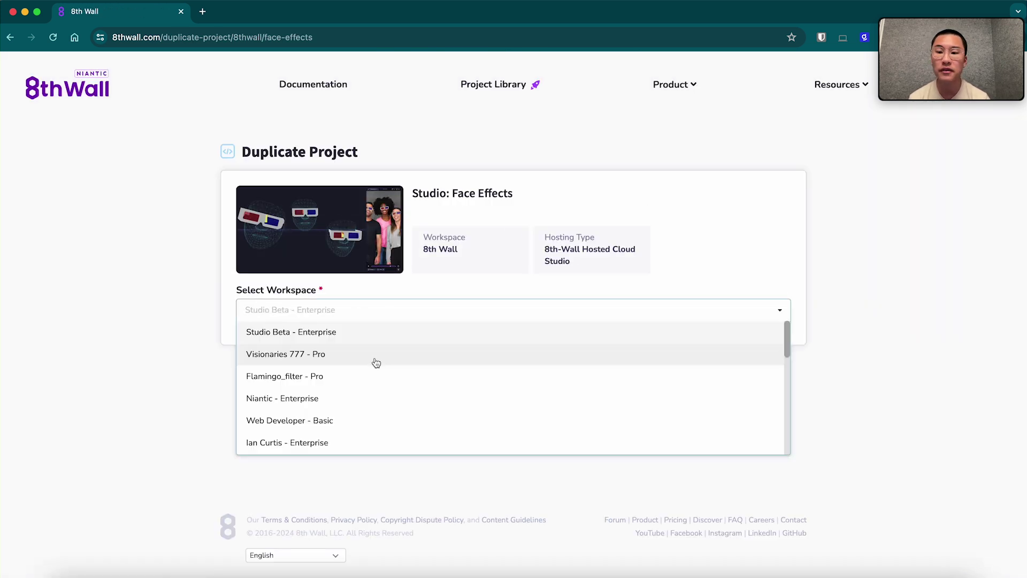
scroll(321, 363, "down", 5)
left_click(381, 443)
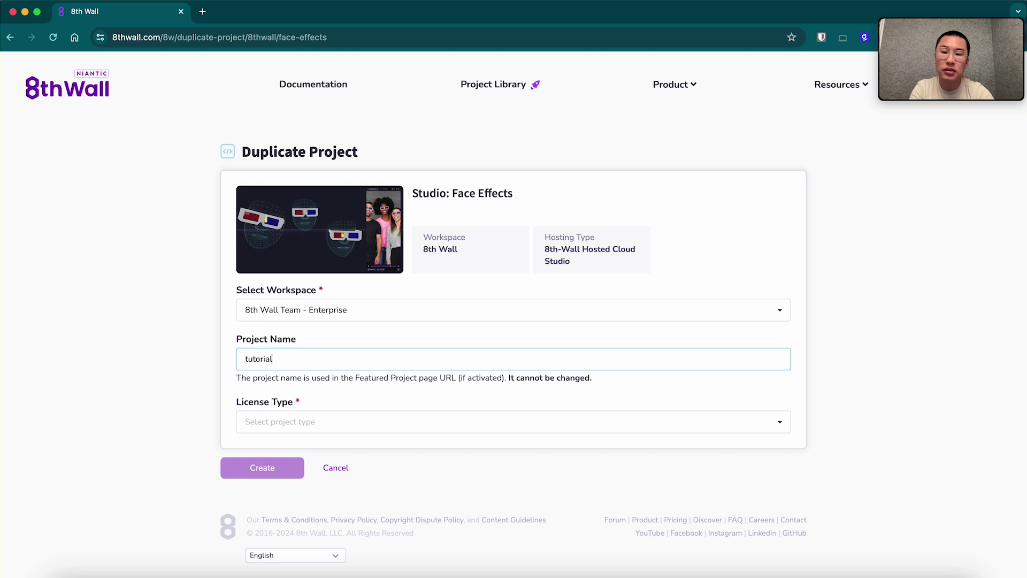
type("tutorial-face")
left_click(343, 422)
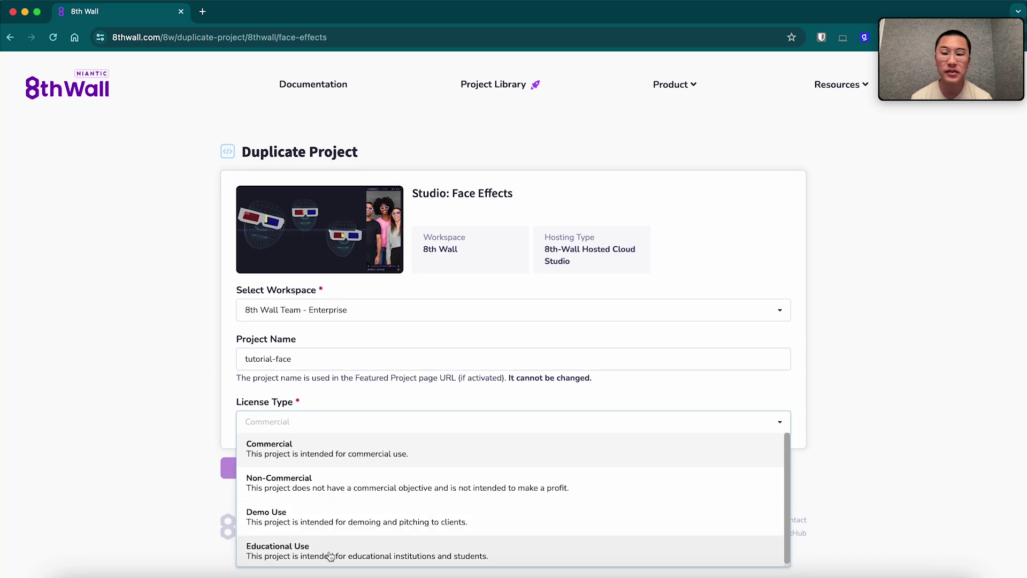
left_click(318, 533)
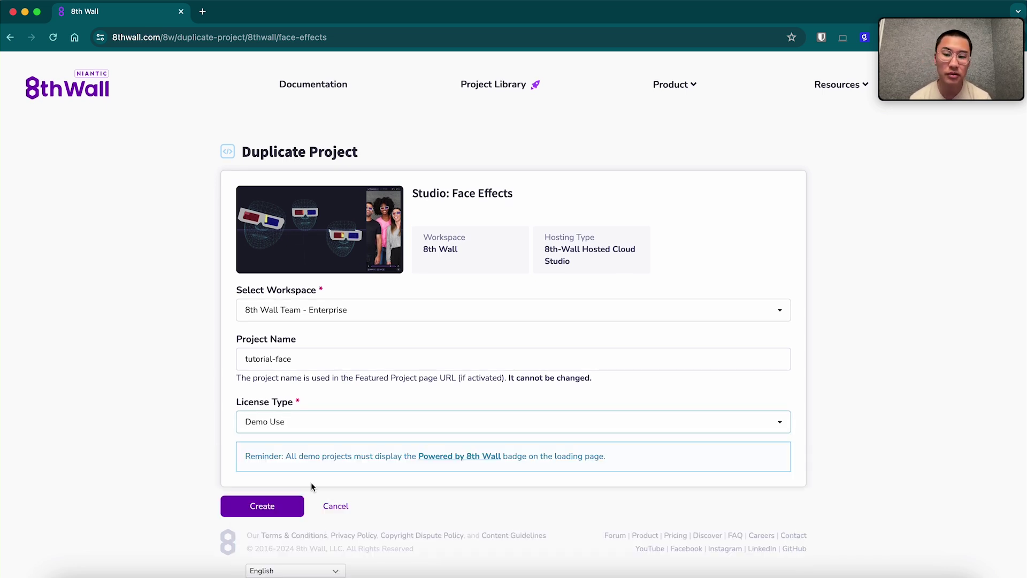
left_click(259, 506)
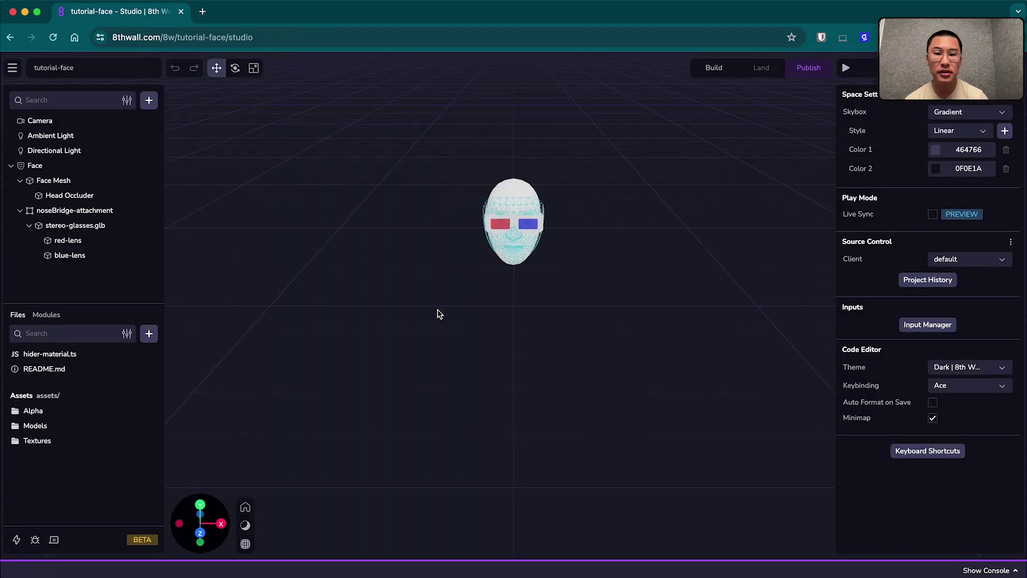
Step: Orbit and zoom the viewport onto the head wearing the red-and-blue stereo glasses
left_click_drag(589, 355, 602, 277)
scroll(536, 223, "up", 3)
scroll(553, 238, "down", 3)
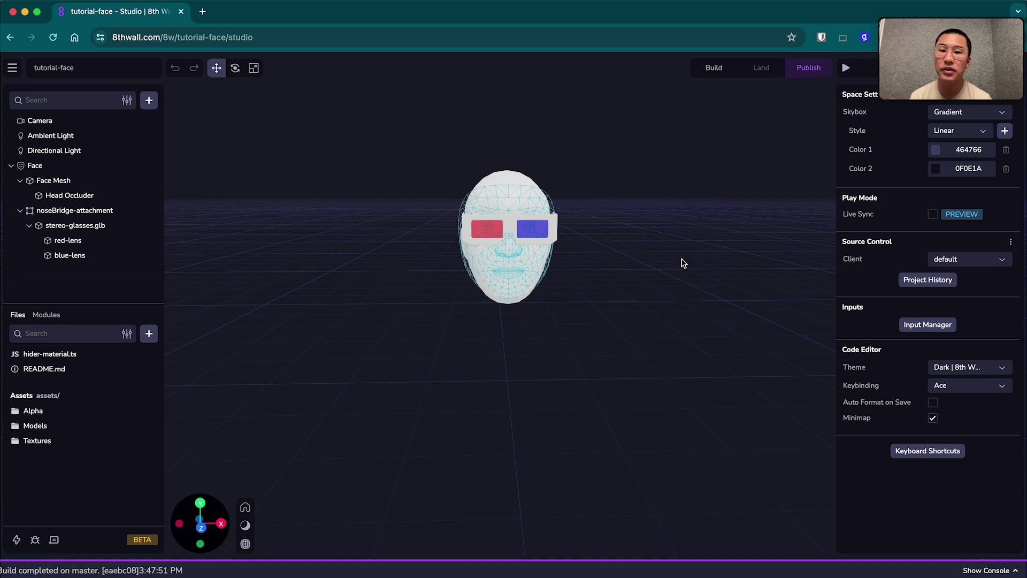
left_click(845, 68)
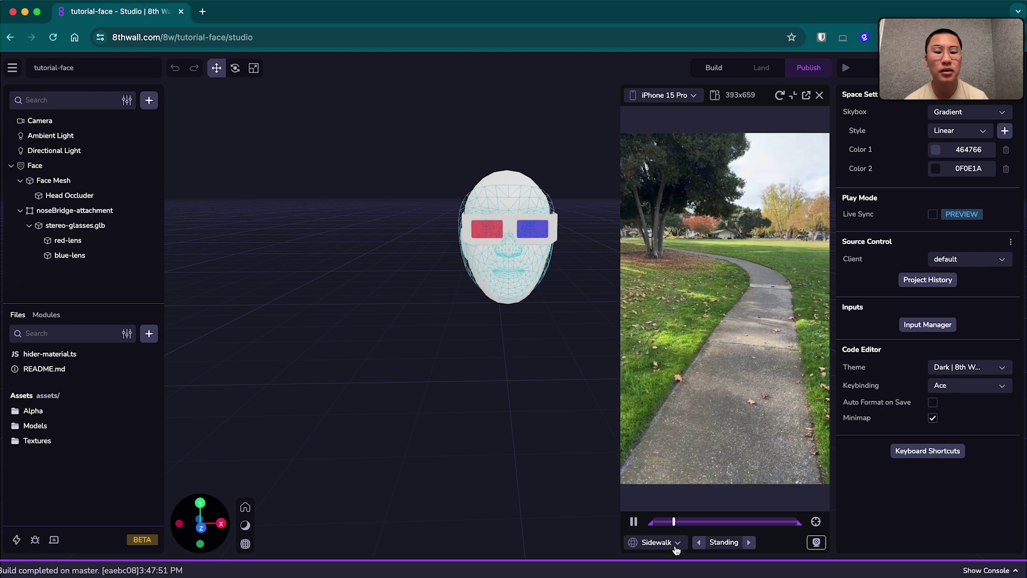
left_click(657, 541)
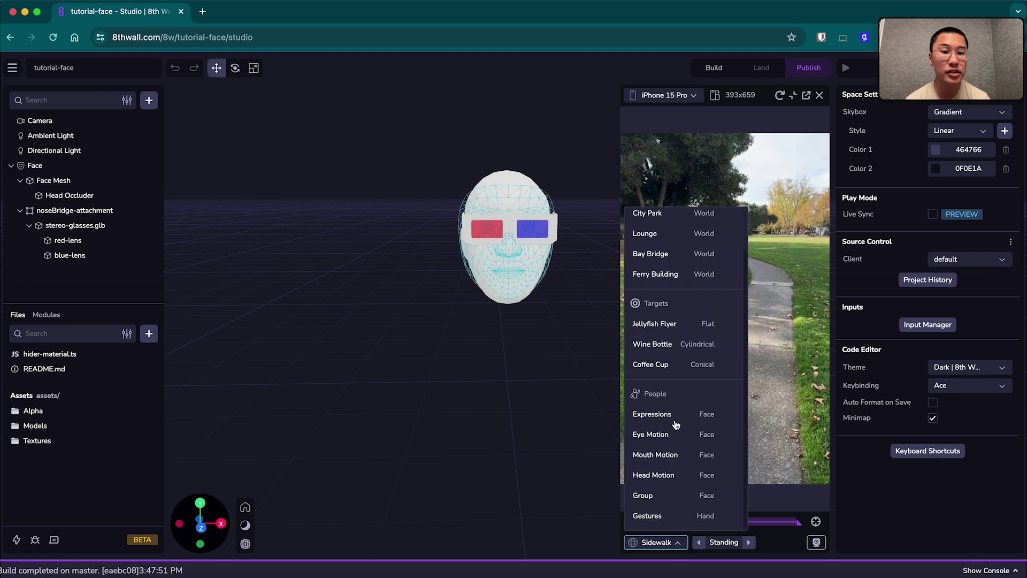
scroll(673, 412, "up", 1)
scroll(675, 394, "down", 1)
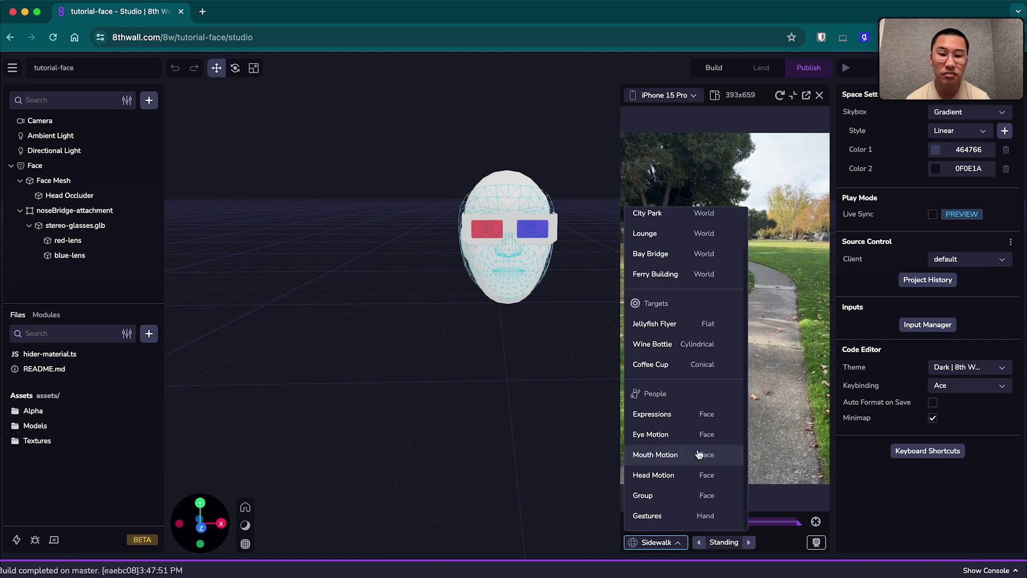
scroll(687, 436, "up", 1)
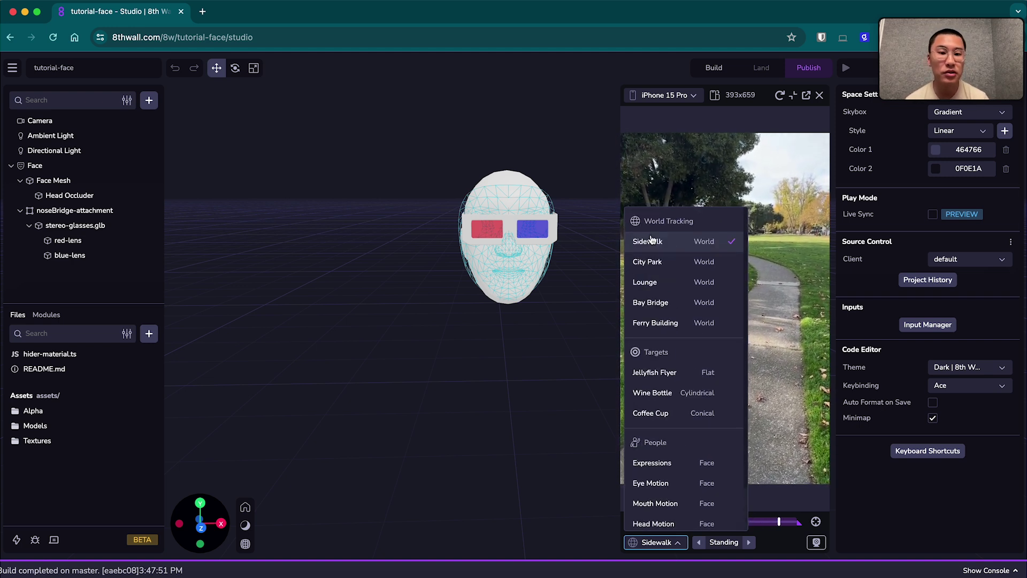
scroll(659, 246, "down", 1)
scroll(658, 247, "down", 1)
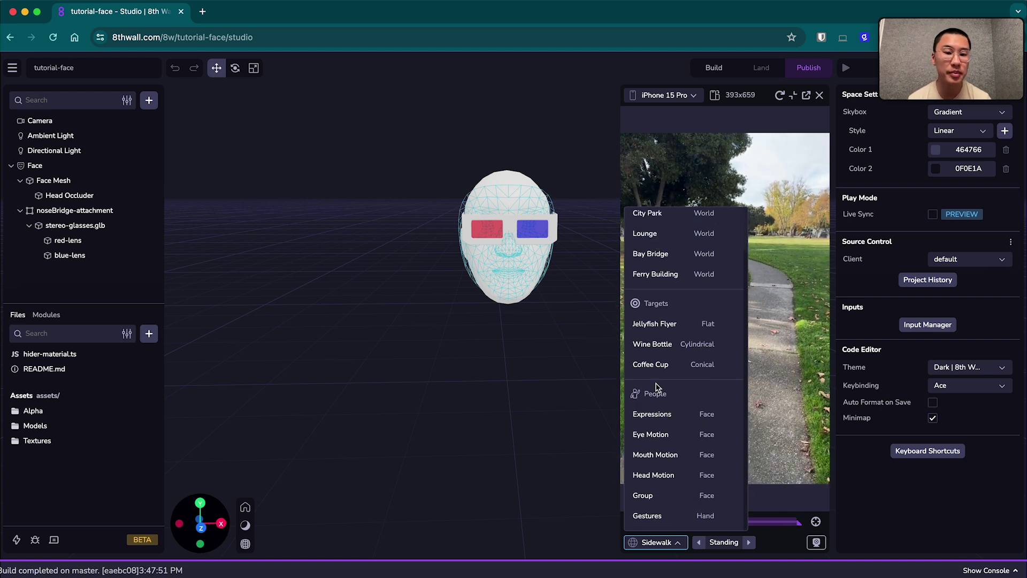
left_click(655, 415)
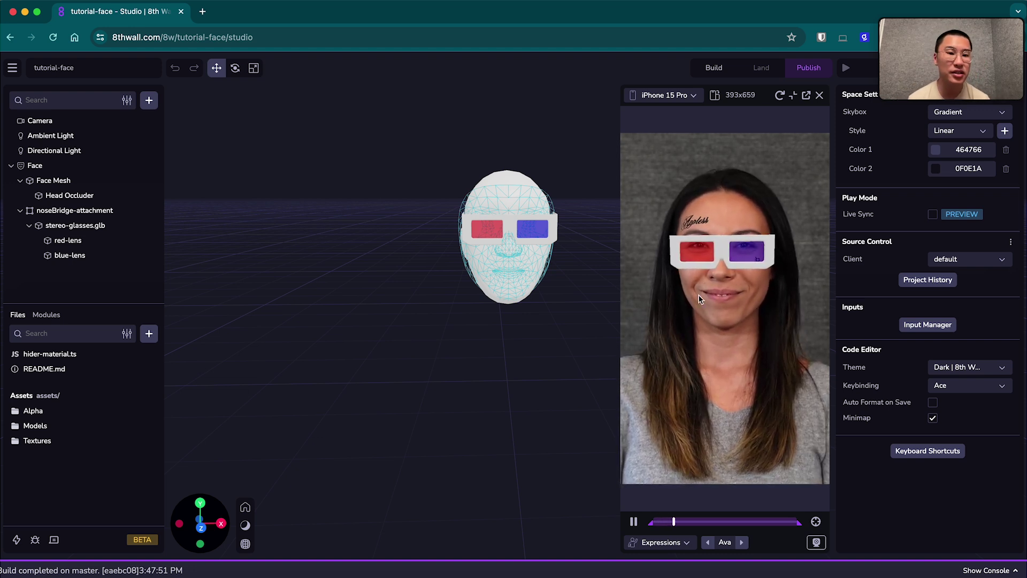
left_click(687, 543)
left_click(687, 475)
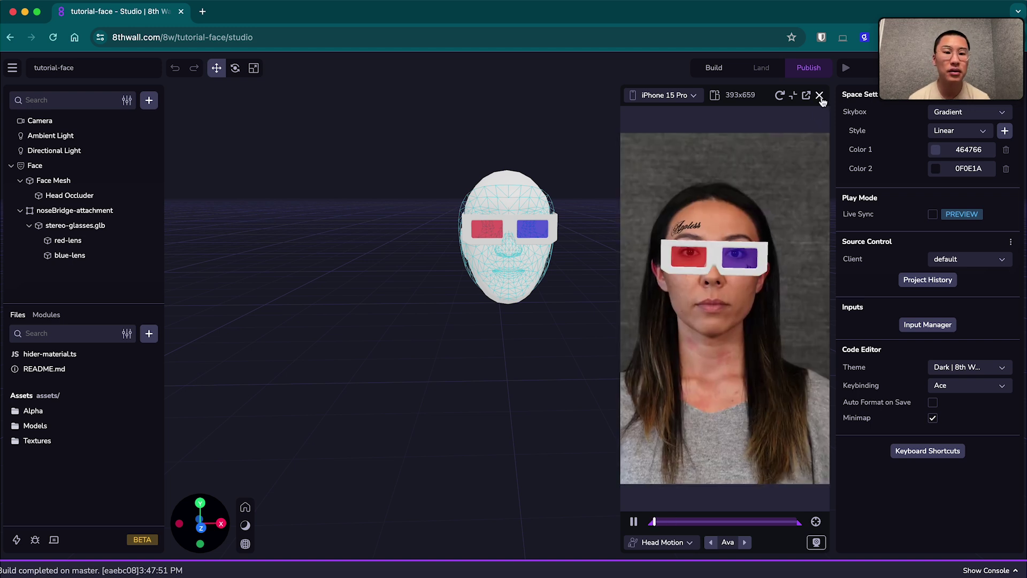
left_click(820, 95)
Step: Select red-lens and open the Standard Material colour picker for its FF0000 colour
scroll(530, 251, "up", 3)
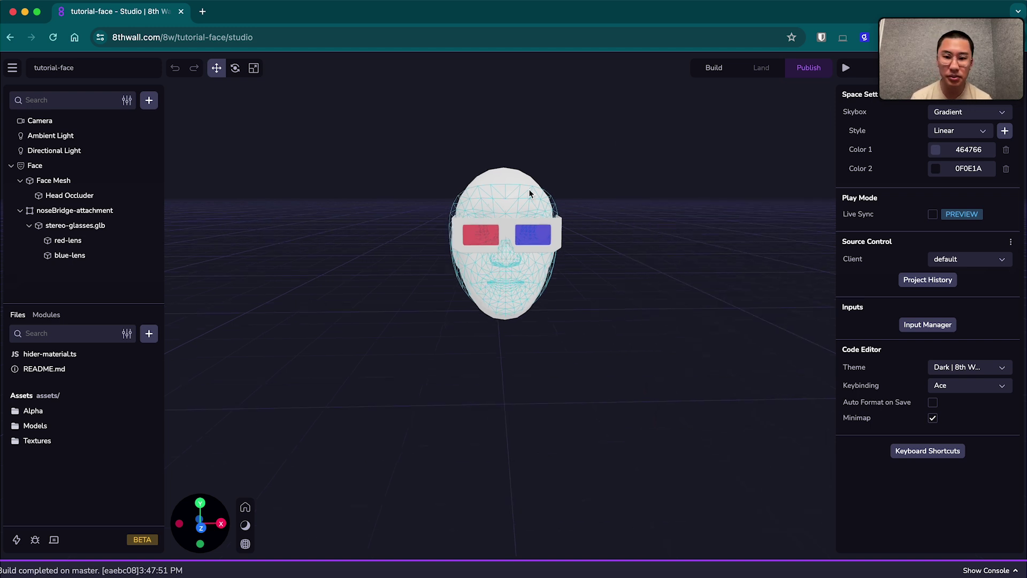
left_click_drag(615, 313, 502, 236)
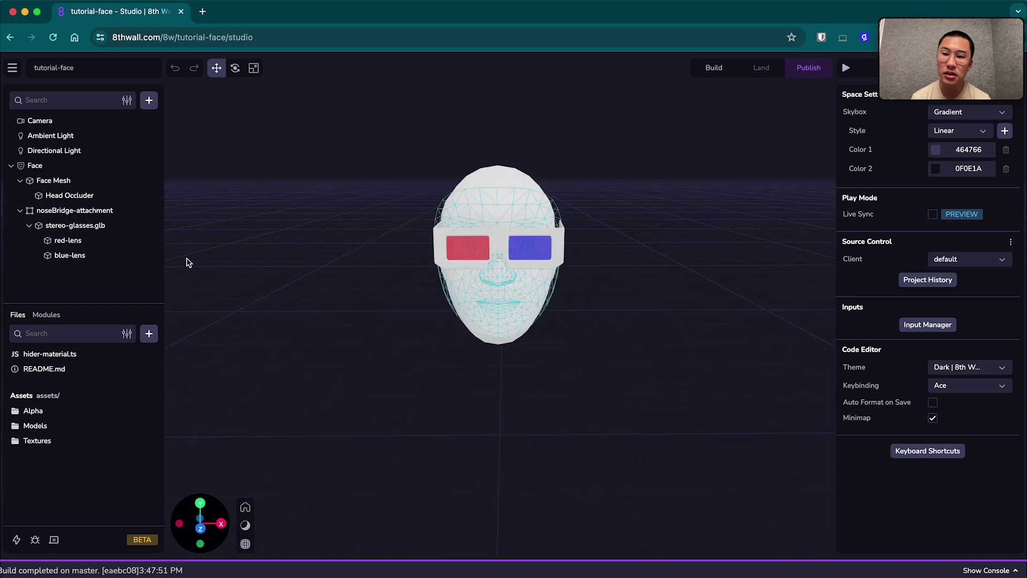
left_click(544, 253)
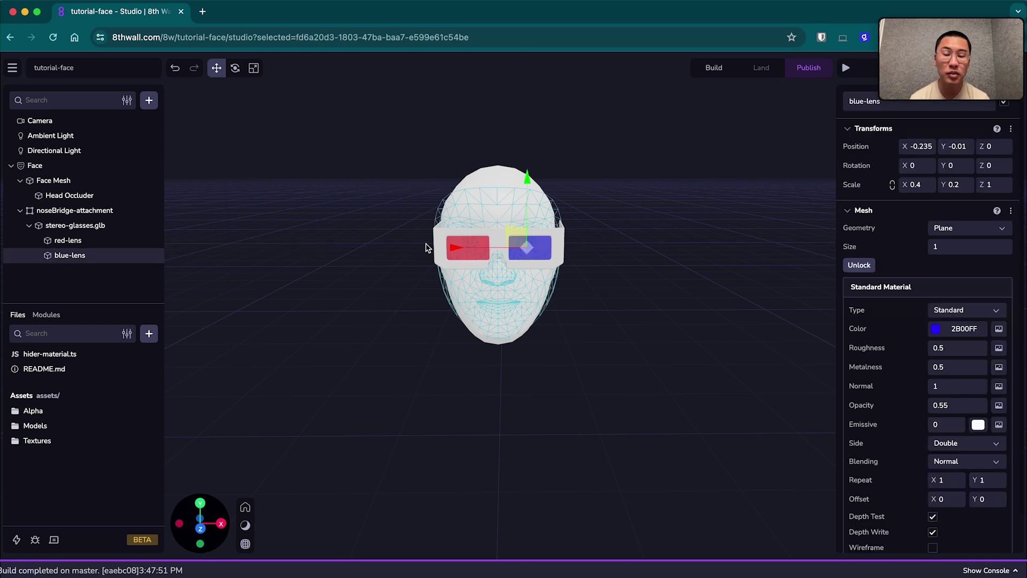
left_click(97, 239)
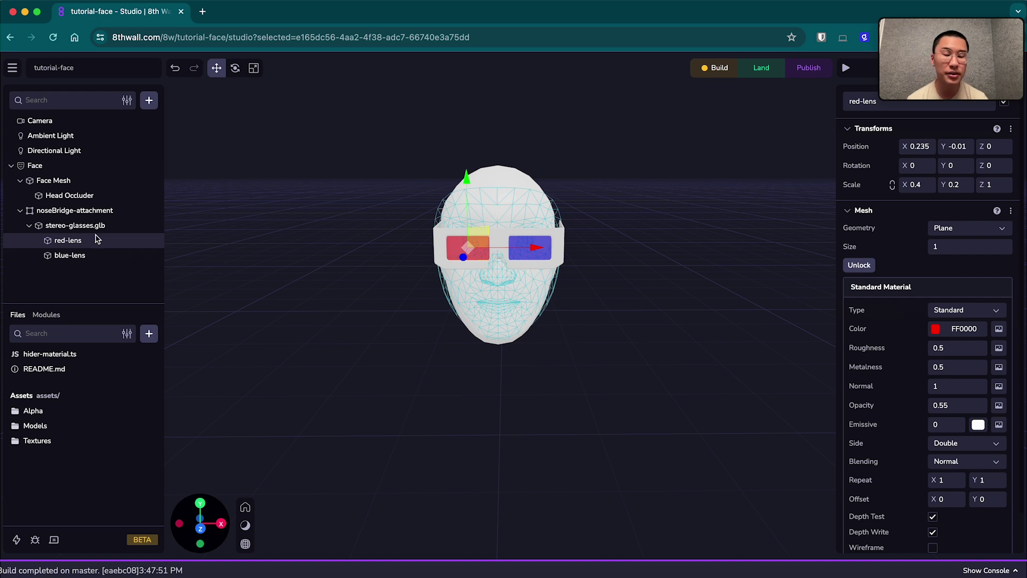
left_click(88, 256)
left_click(74, 240)
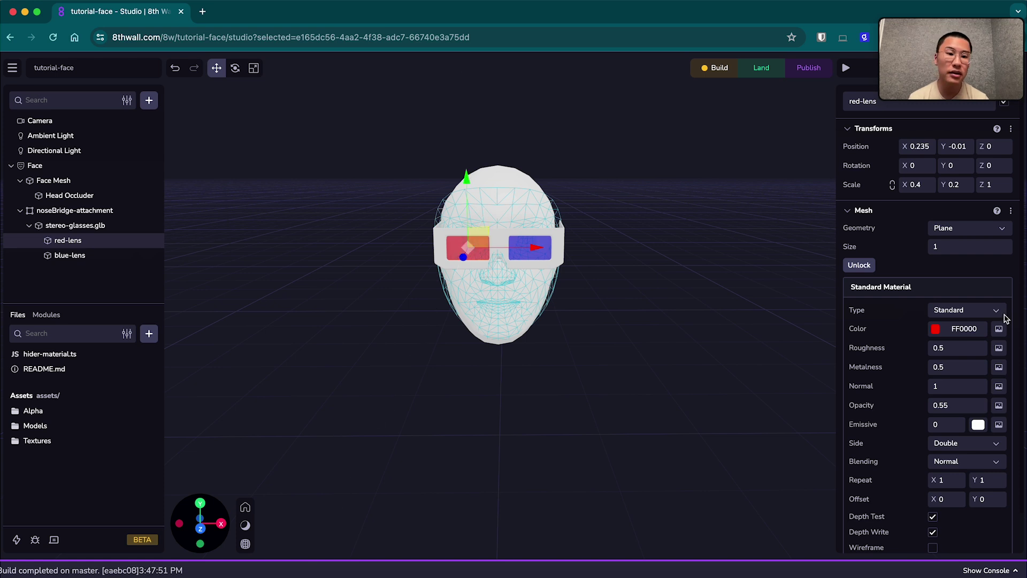
scroll(909, 235, "down", 2)
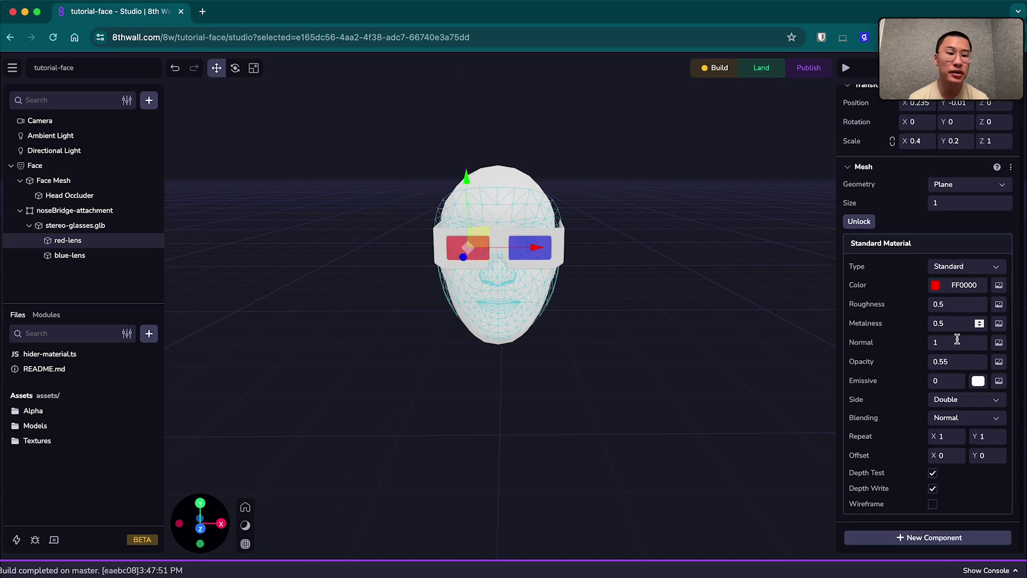
left_click(935, 286)
Step: Change the red lens material colour to purple 8000FF
left_click(892, 388)
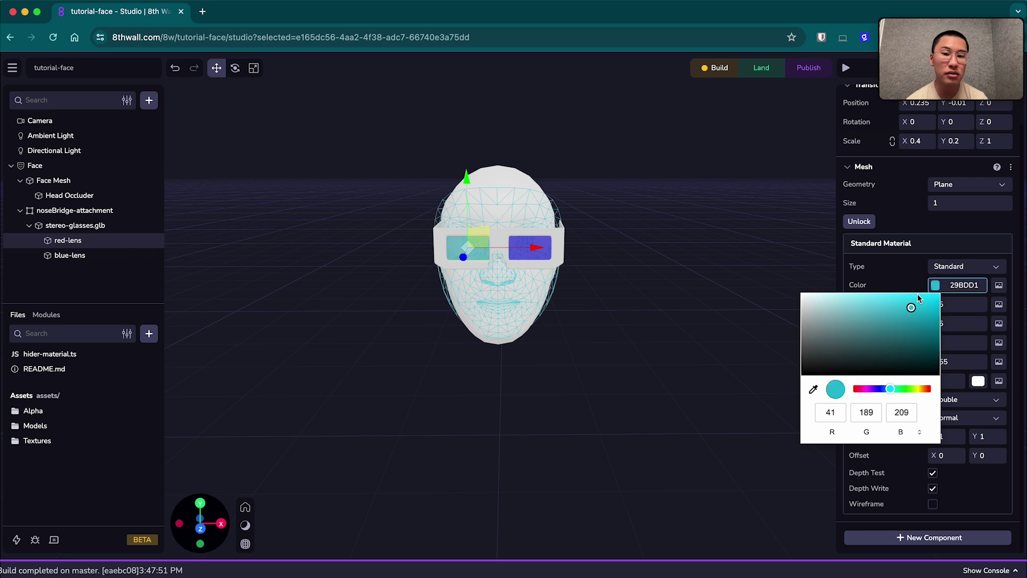
left_click_drag(892, 388, 873, 389)
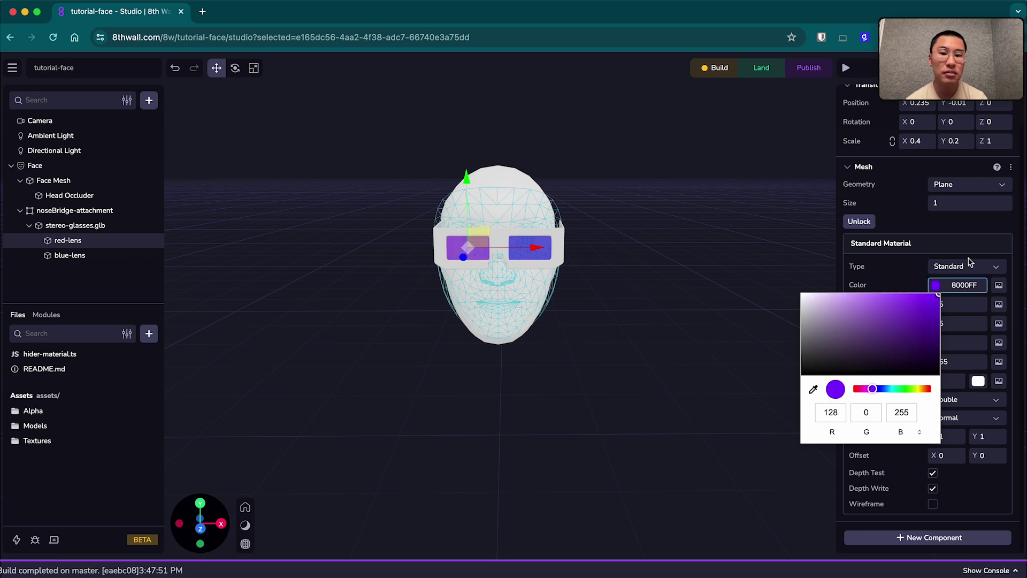
left_click(699, 268)
left_click(695, 266)
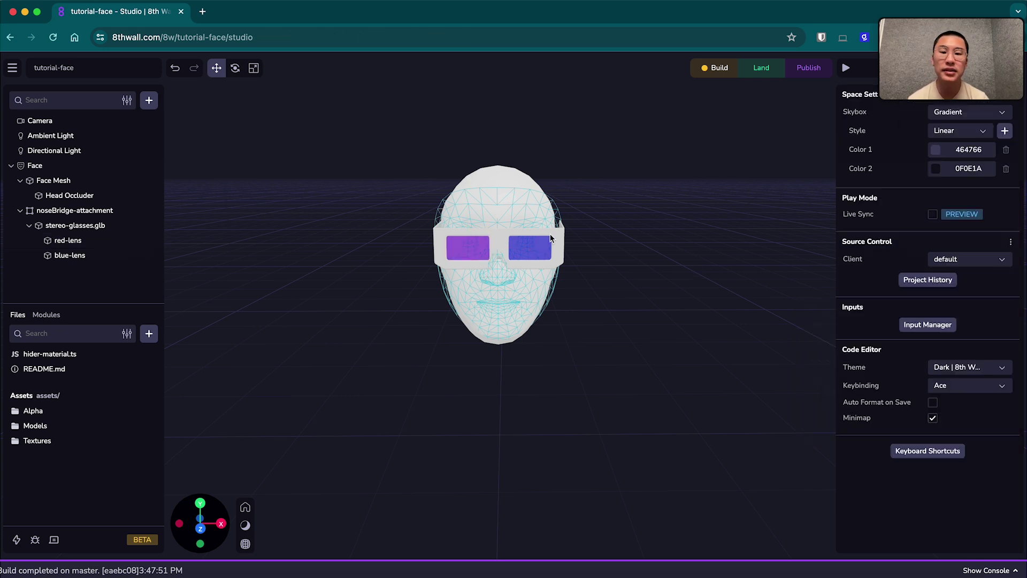
Step: Set the blue-lens material colour to saturated yellow FFDD00
left_click(110, 258)
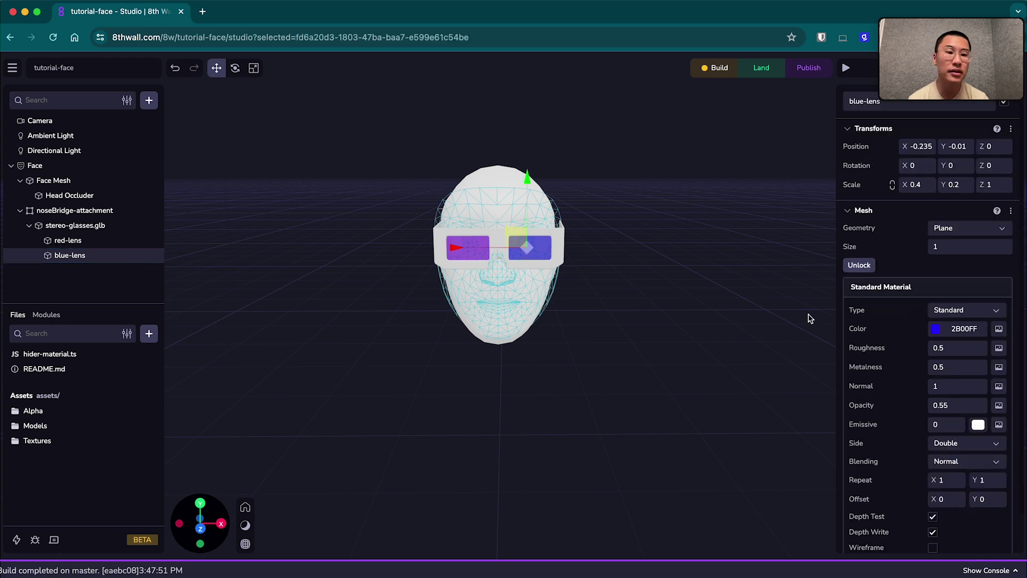
left_click(934, 330)
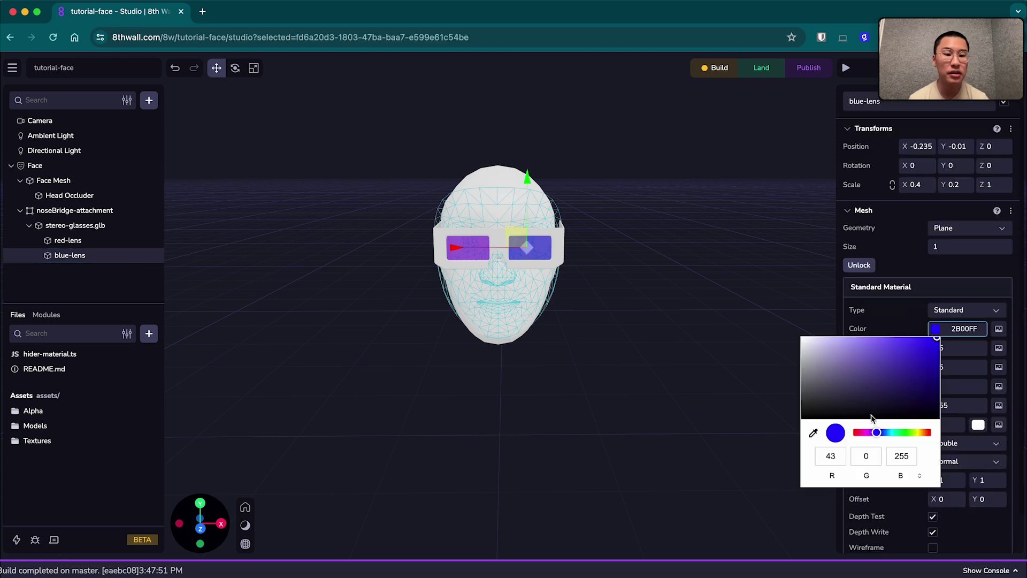
left_click(918, 432)
left_click_drag(929, 350, 901, 320)
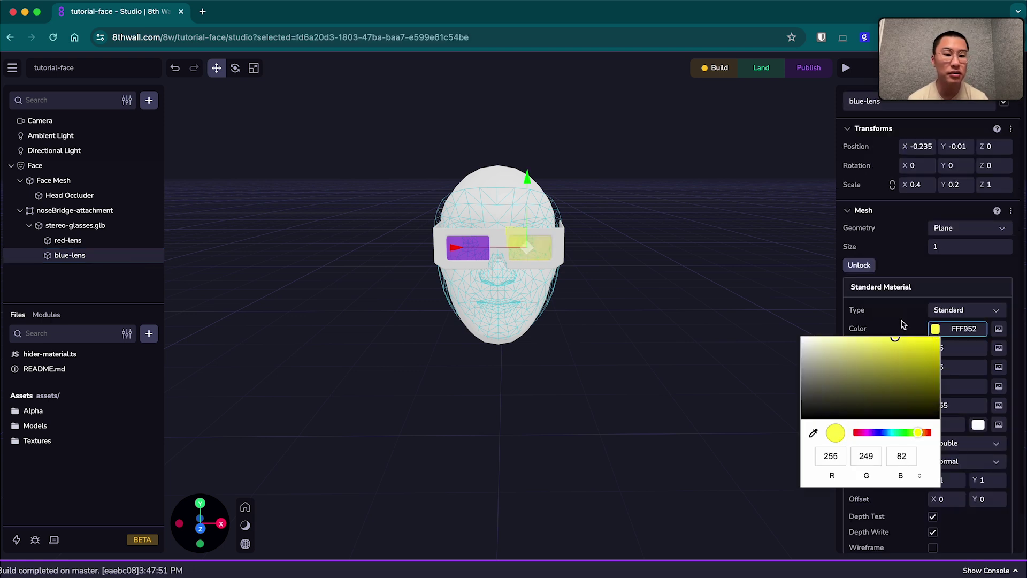
left_click(921, 434)
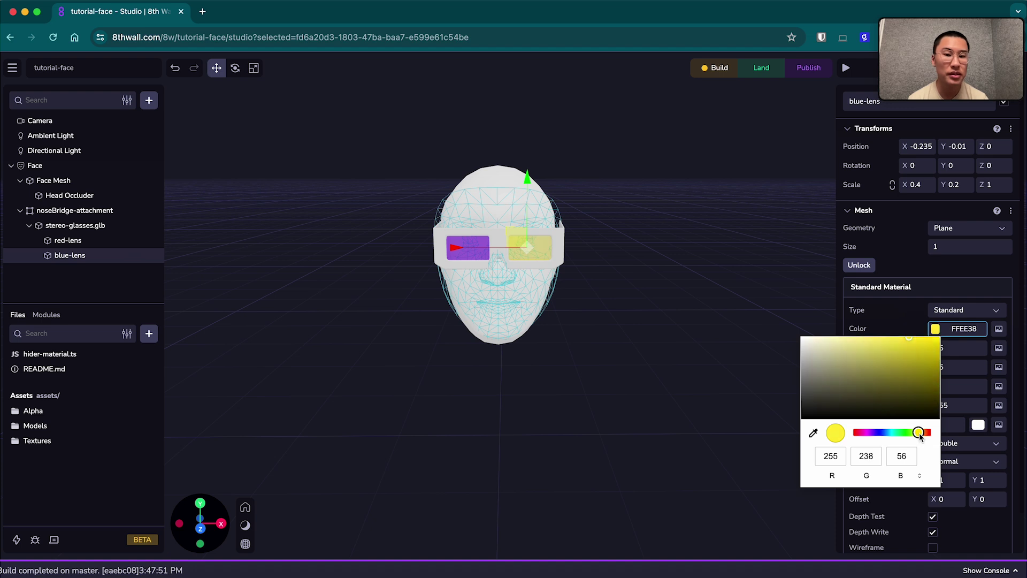
left_click_drag(917, 435, 919, 435)
left_click(934, 331)
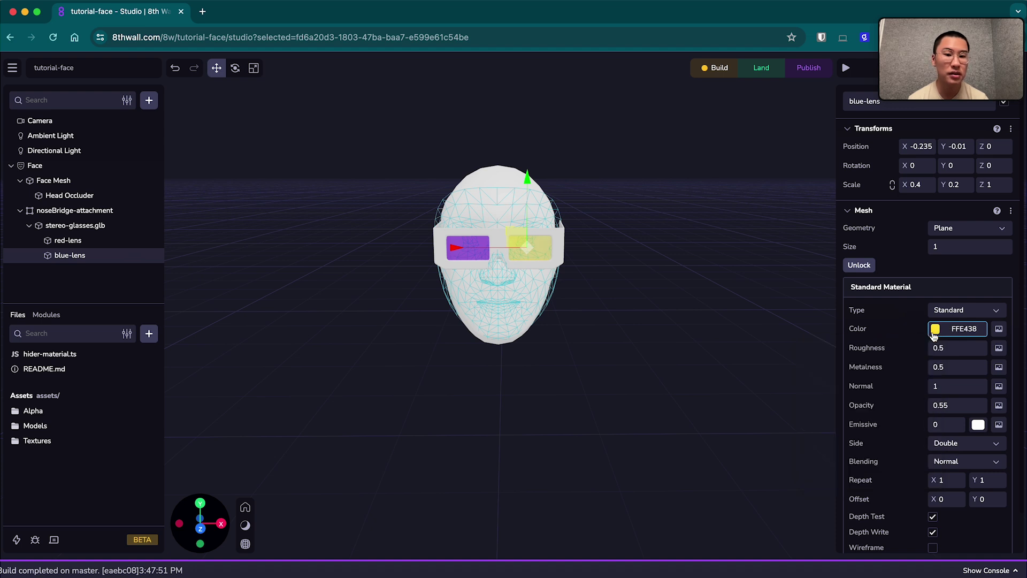
left_click(935, 331)
left_click_drag(925, 345, 951, 336)
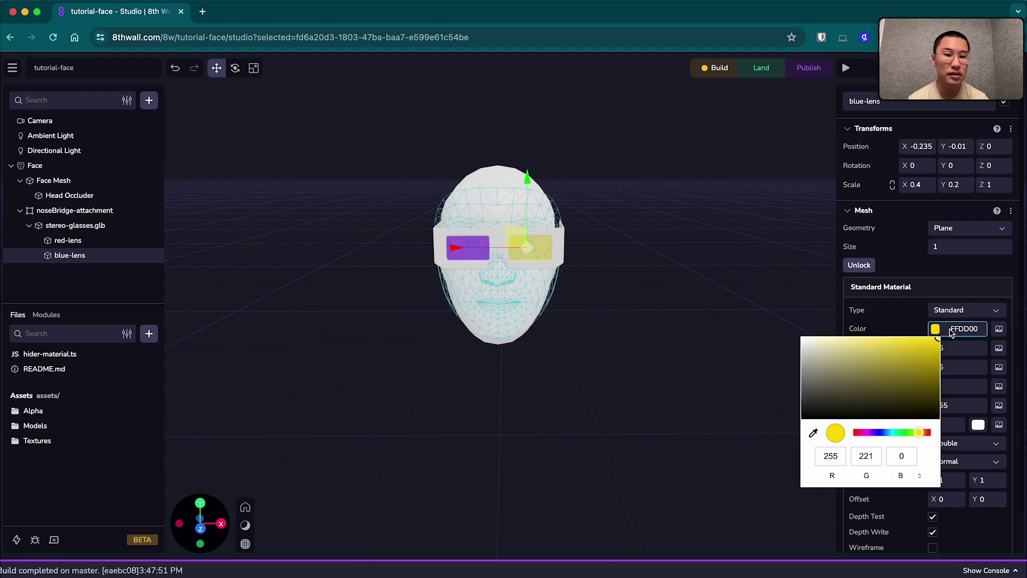
left_click(710, 231)
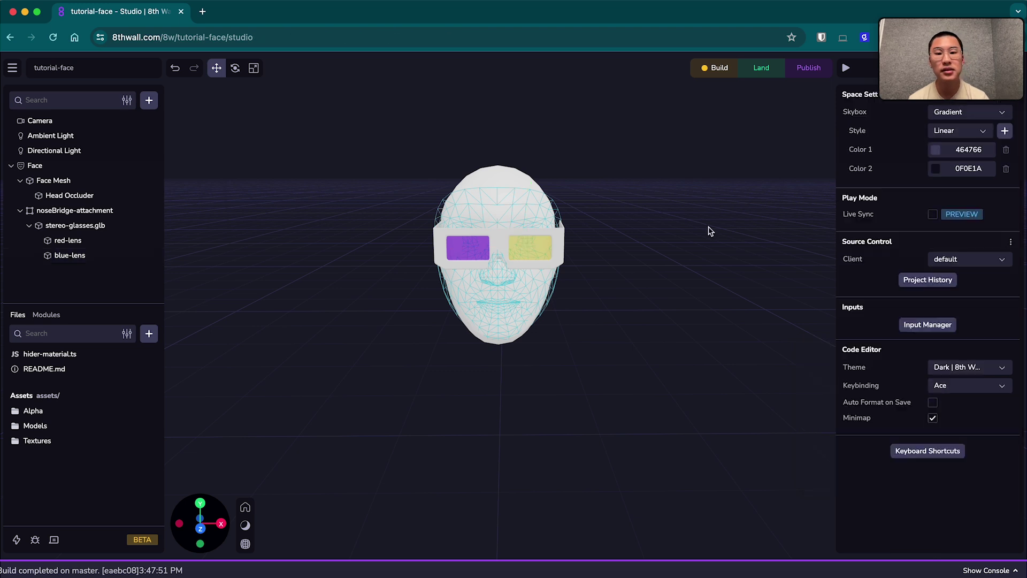
Step: Launch the iPhone 15 Pro simulator preview of the purple-and-yellow glasses on a face
left_click_drag(675, 272, 680, 242)
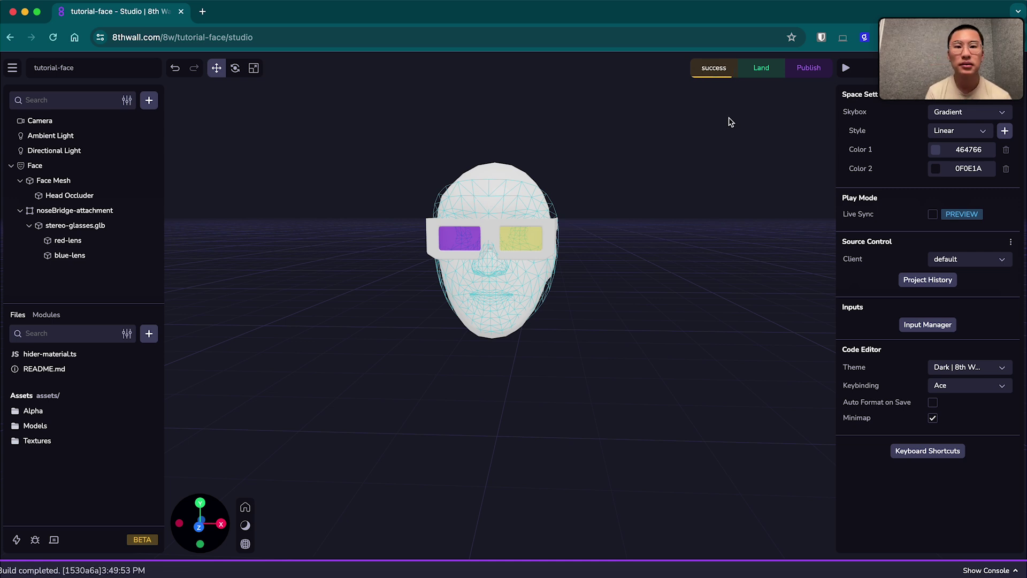
left_click(846, 68)
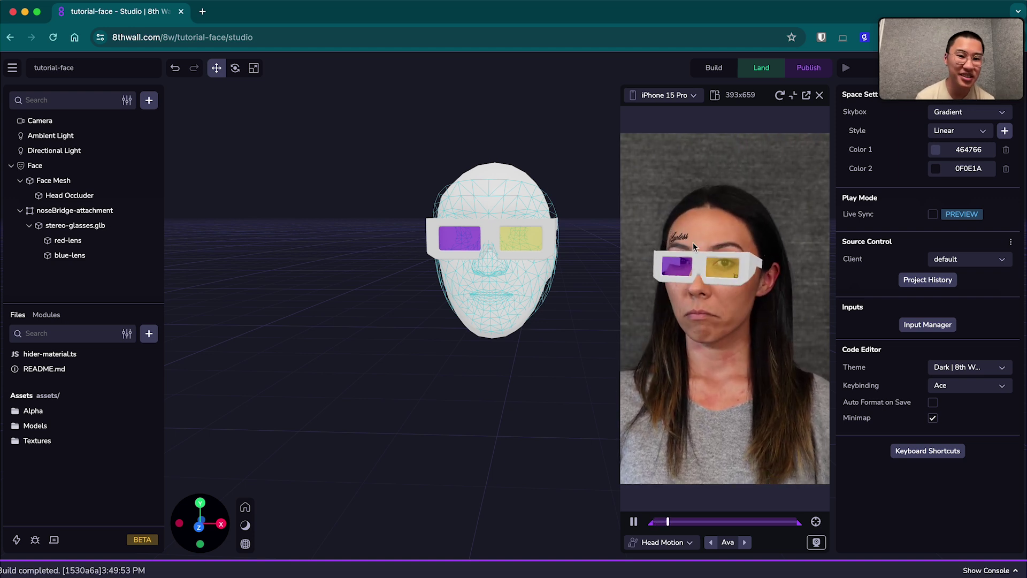
Step: Close the simulator, delete the stereo-glasses.glb model, and open a new browser tab
left_click(820, 96)
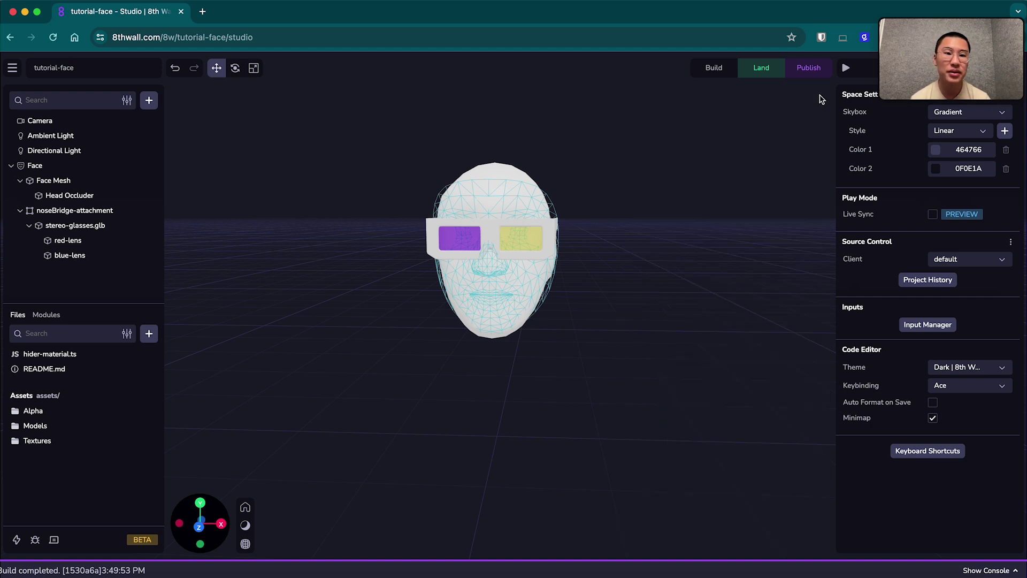
left_click(113, 226)
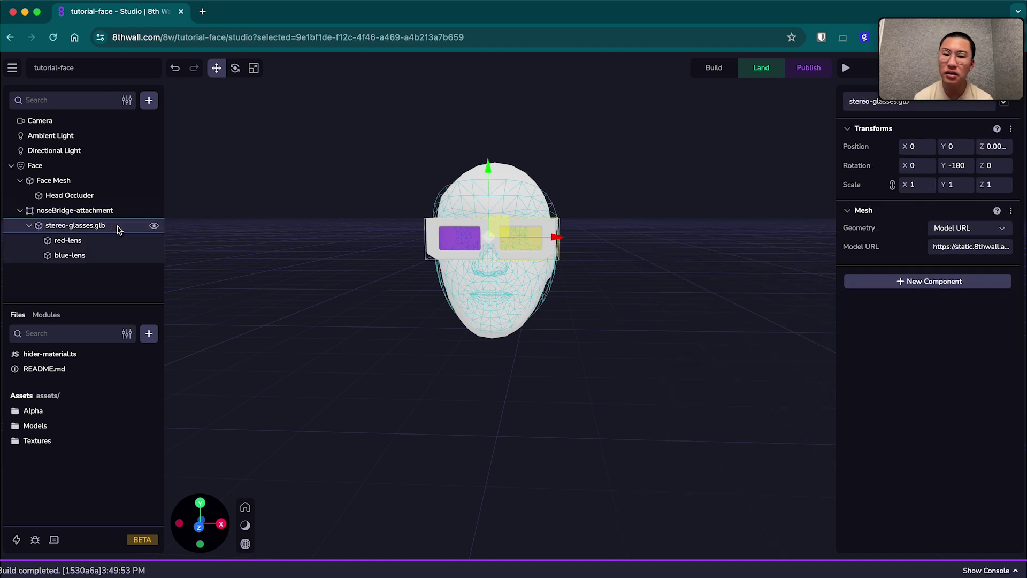
left_click(29, 227)
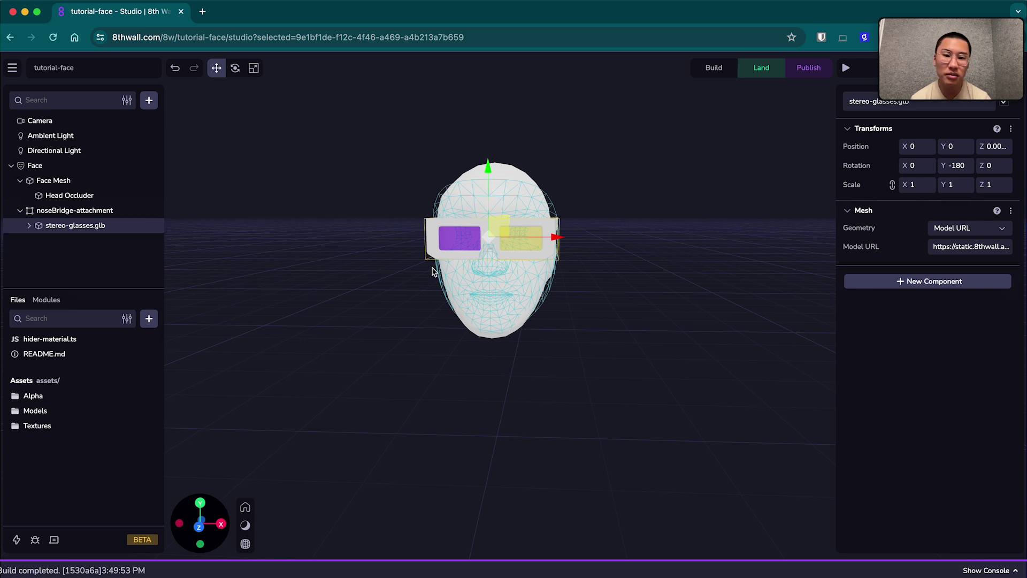
left_click_drag(623, 323, 618, 247)
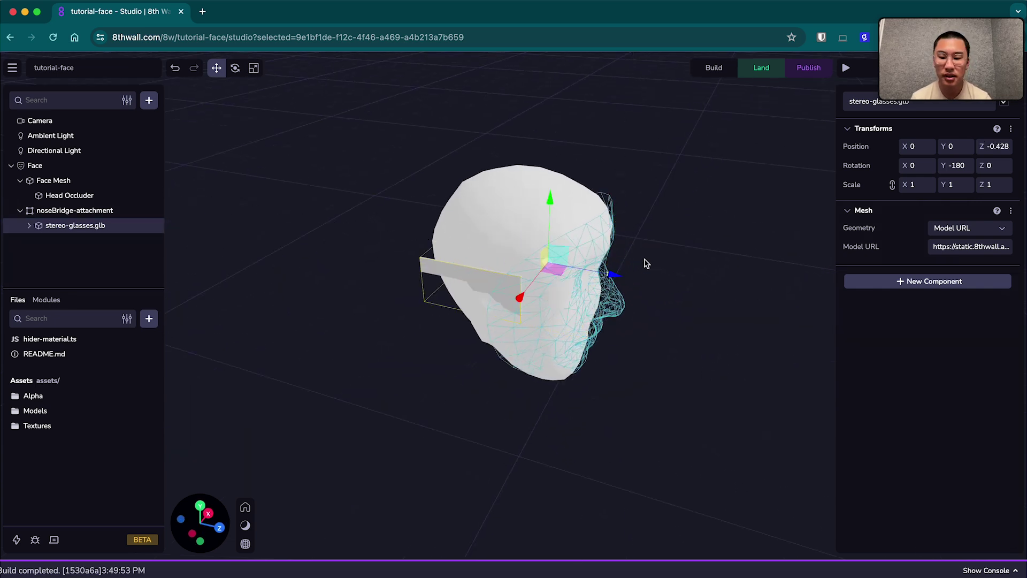
key("super+z")
left_click_drag(695, 289, 614, 280)
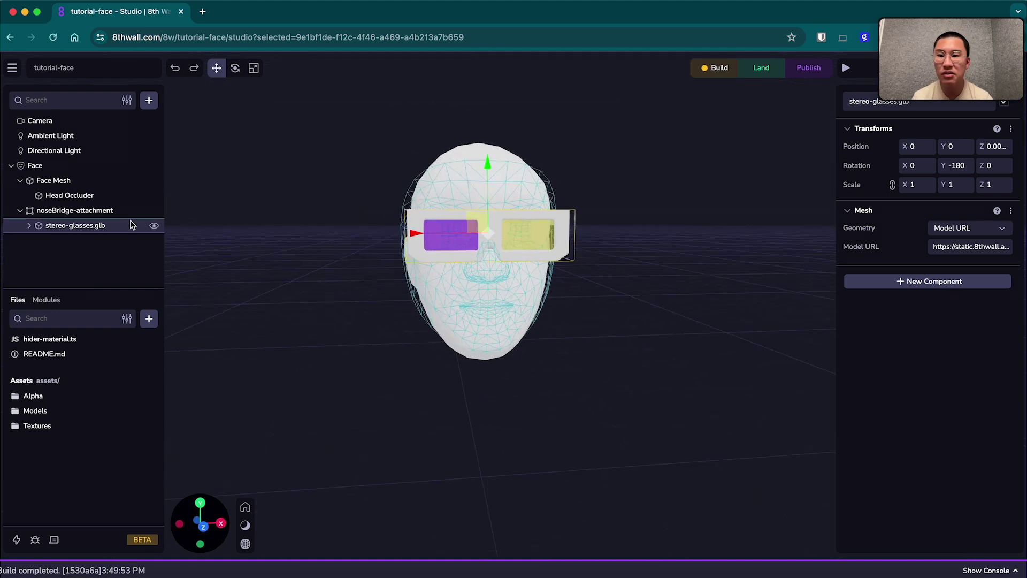
key("BackSpace")
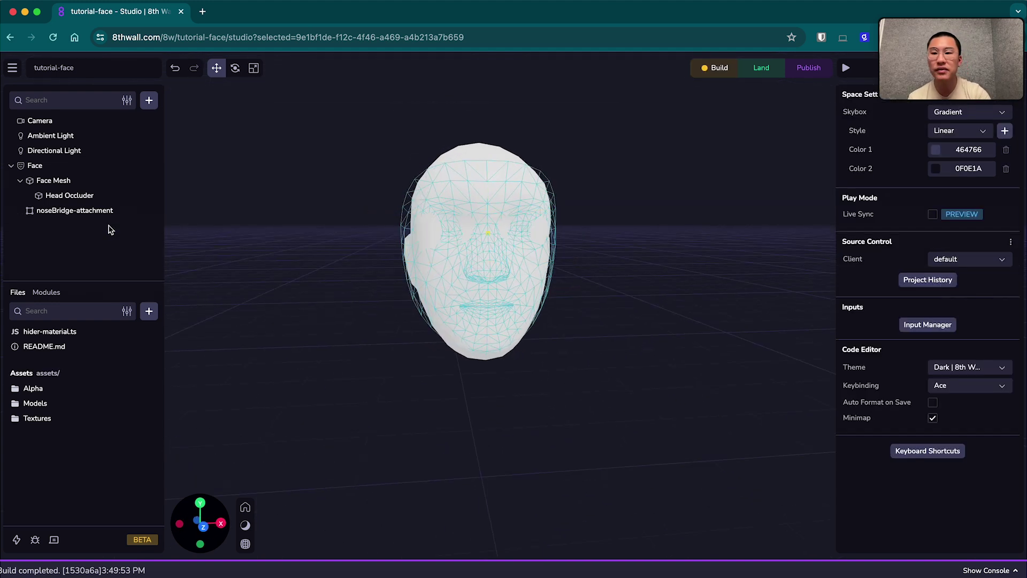
left_click(203, 12)
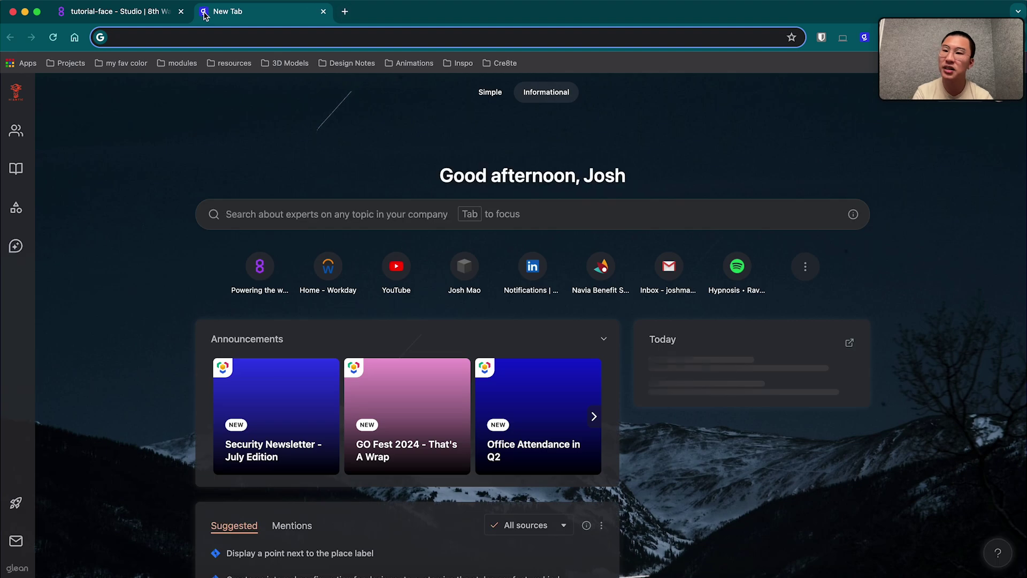
Step: Search poly.pizza for 'glasses' and download the Pixel Glasses model as a GLB file
type("poly.pizza")
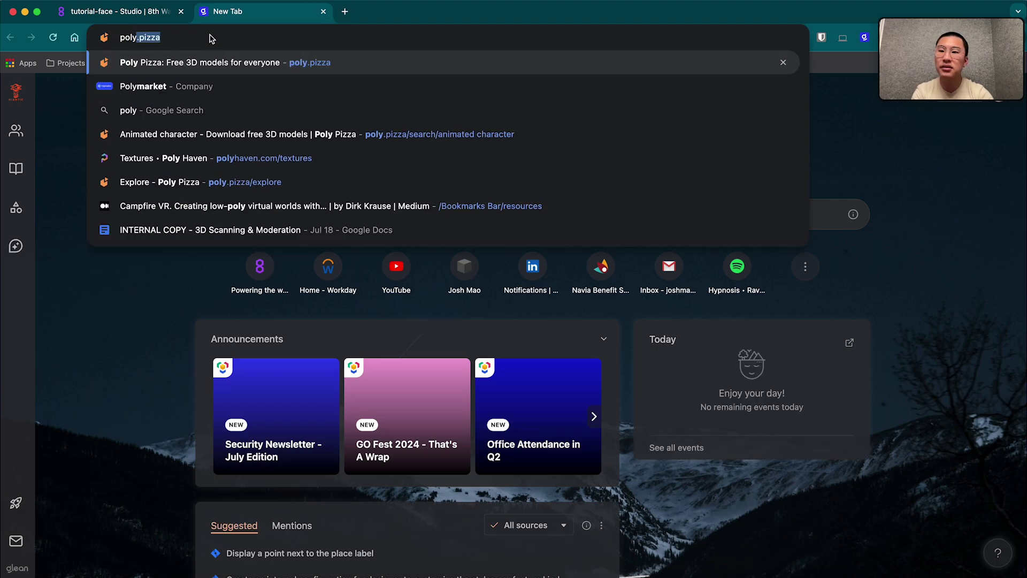
key("Return")
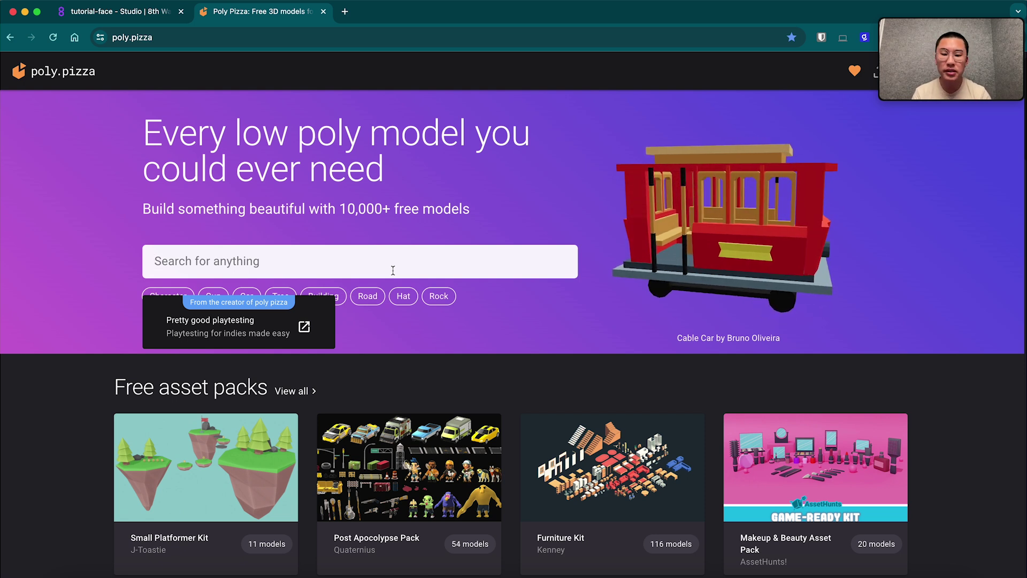
type("glasses")
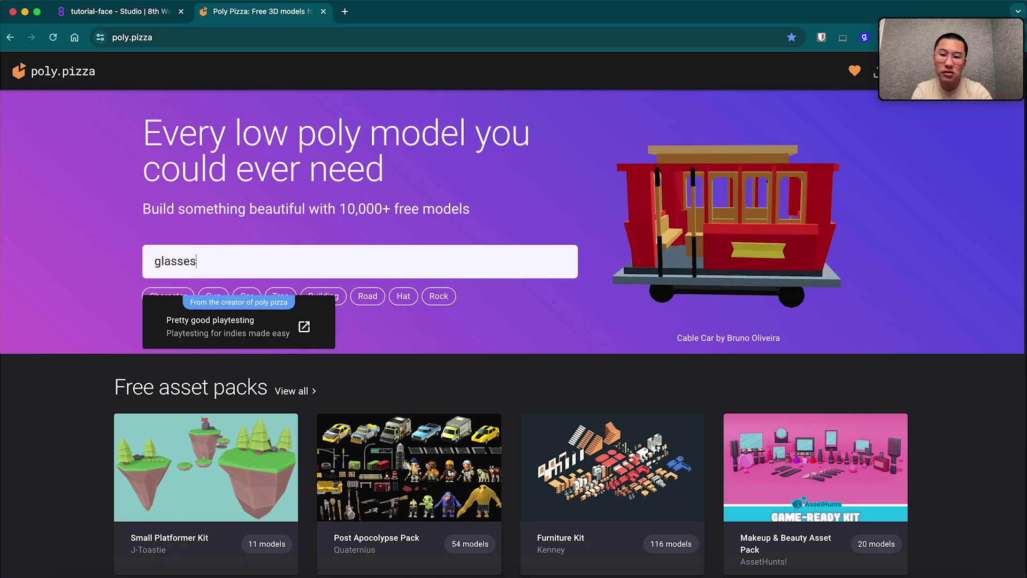
key("Return")
scroll(389, 341, "down", 3)
scroll(389, 340, "down", 1)
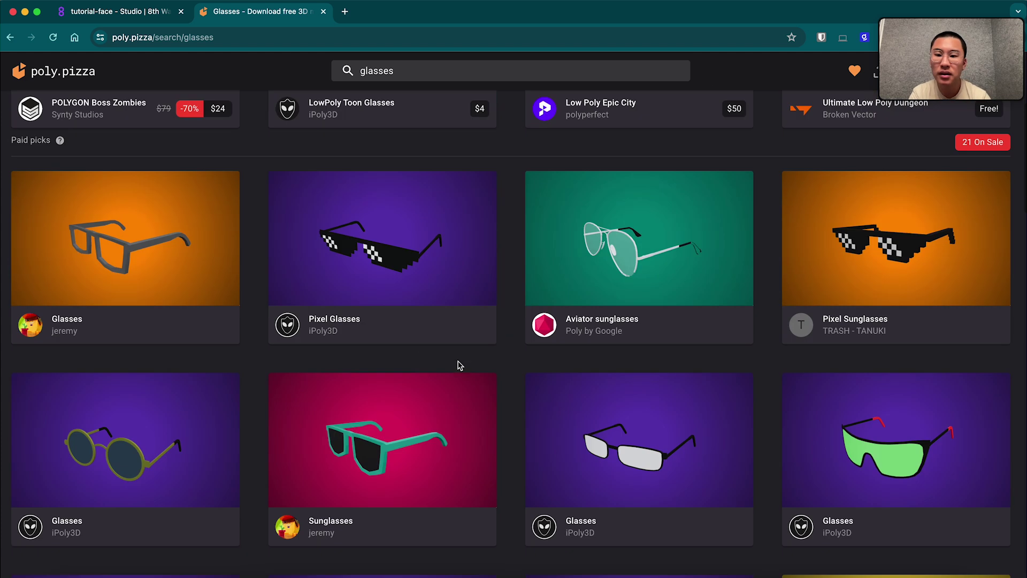
left_click(343, 274)
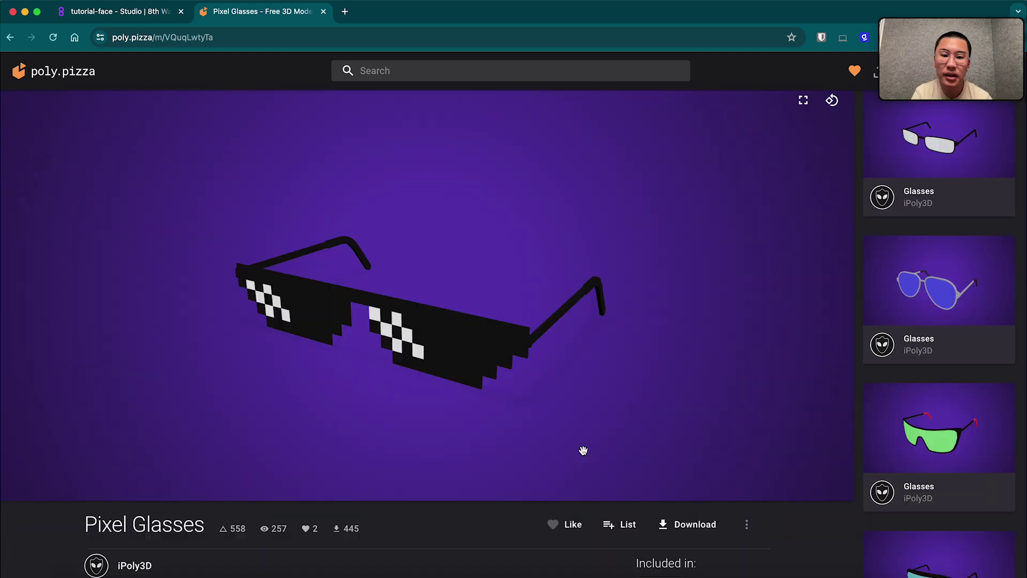
left_click(690, 524)
left_click(707, 551)
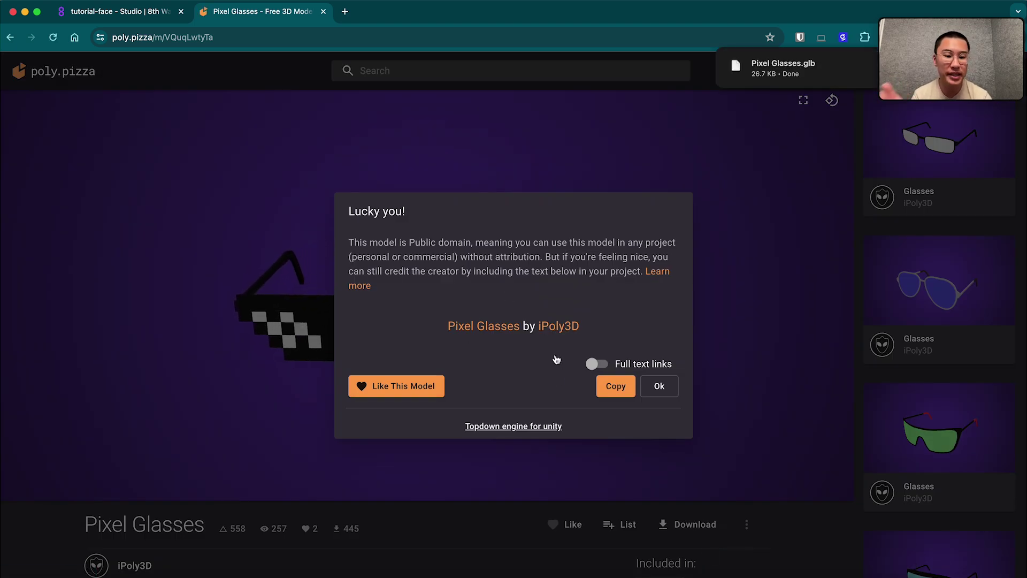
Step: Import Pixel Glasses.glb from Downloads into the tutorial-face assets and place it in the scene
left_click(114, 8)
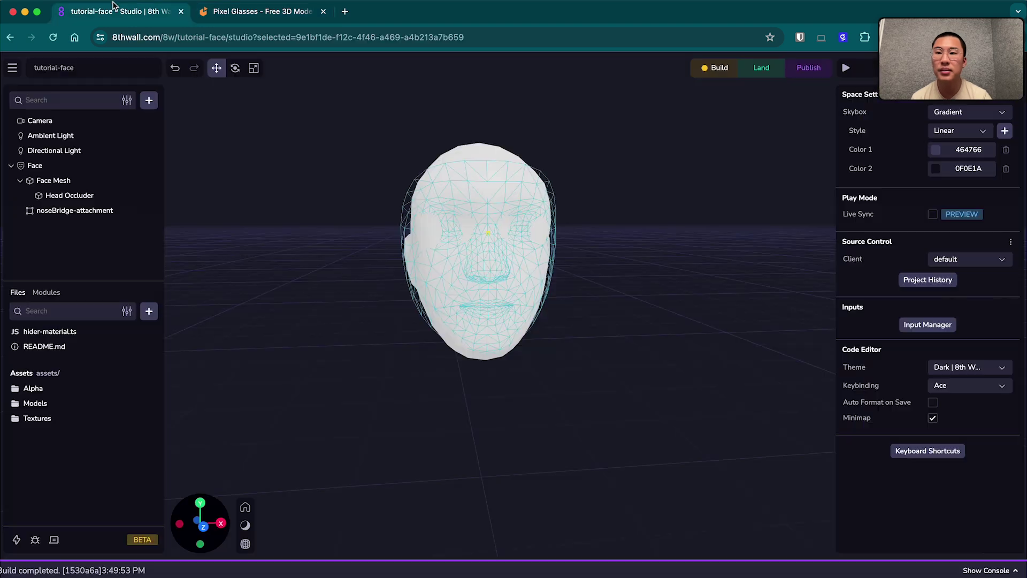
left_click(896, 572)
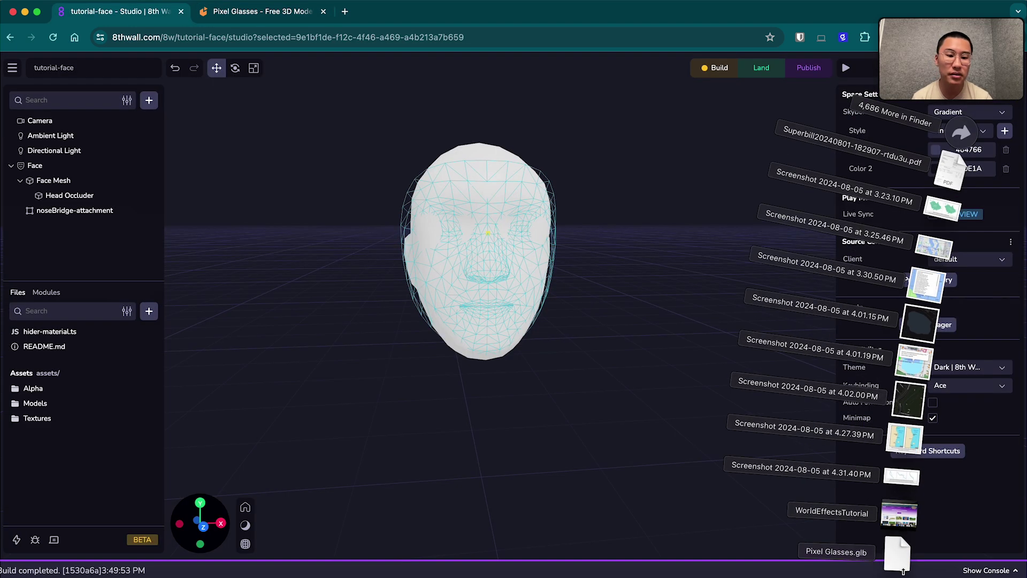
left_click_drag(899, 559, 99, 447)
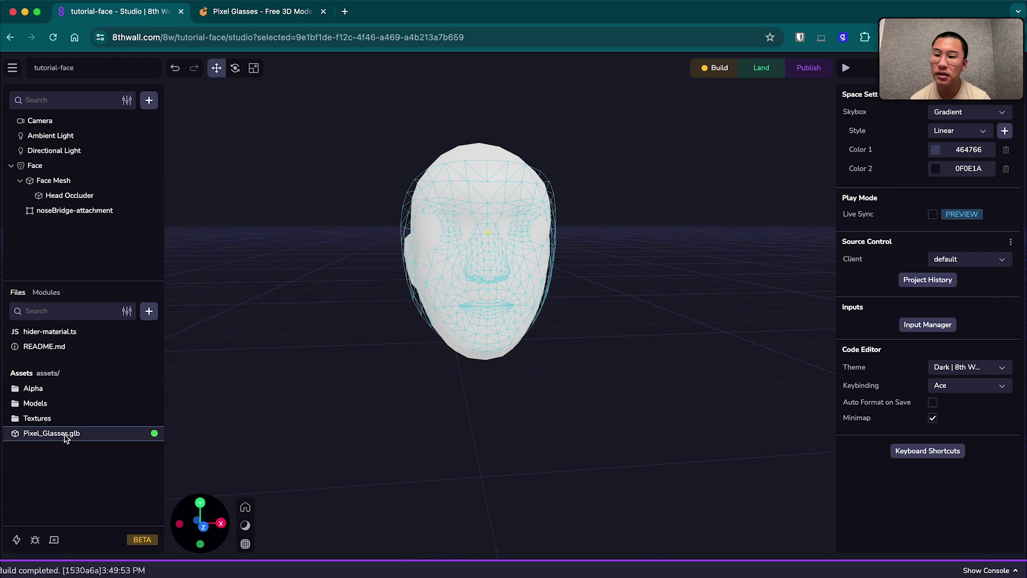
left_click_drag(58, 439, 457, 229)
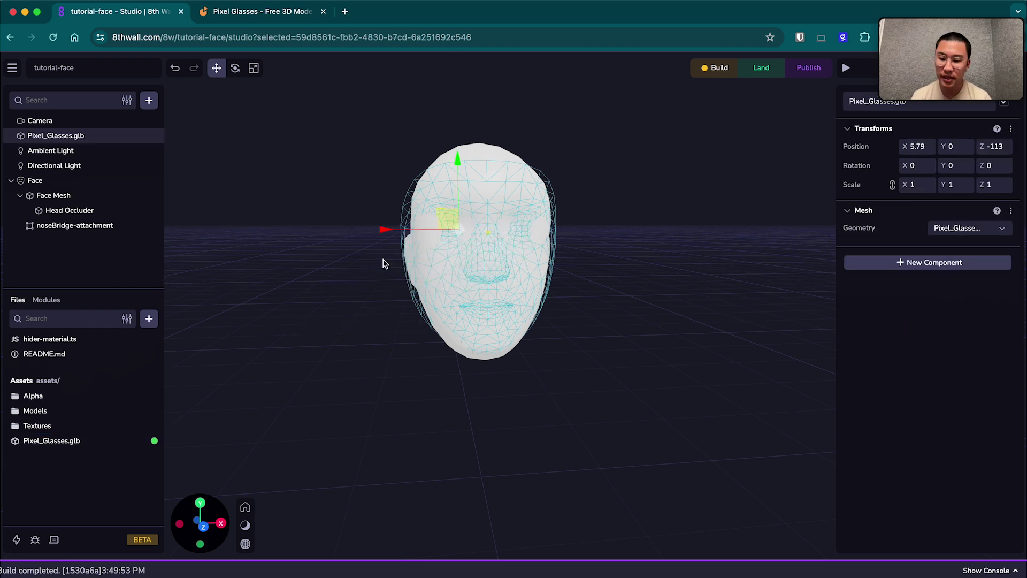
Step: Nest Pixel_Glasses.glb under noseBridge-attachment and zero its position
left_click_drag(383, 264, 362, 275)
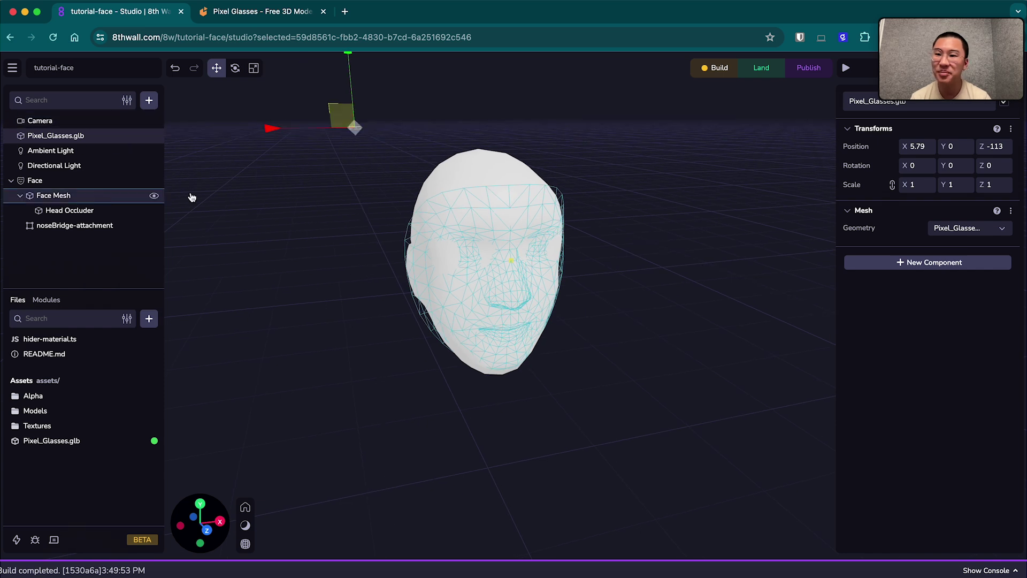
mouse_move(388, 194)
left_mouse_down()
mouse_move(314, 188)
mouse_move(385, 190)
mouse_move(374, 190)
left_mouse_up()
left_click_drag(80, 138, 95, 225)
left_click(89, 227)
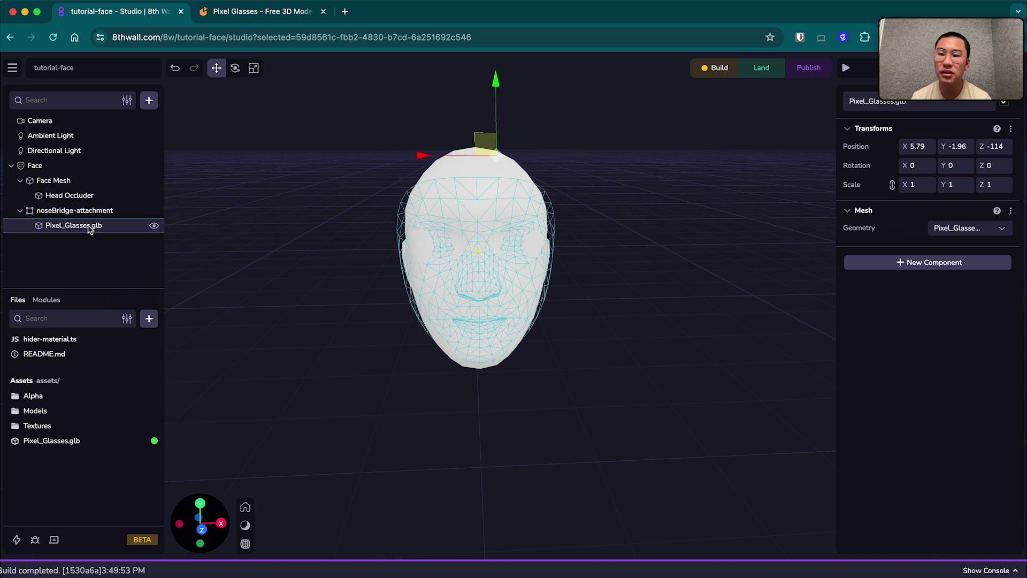
left_click(111, 211)
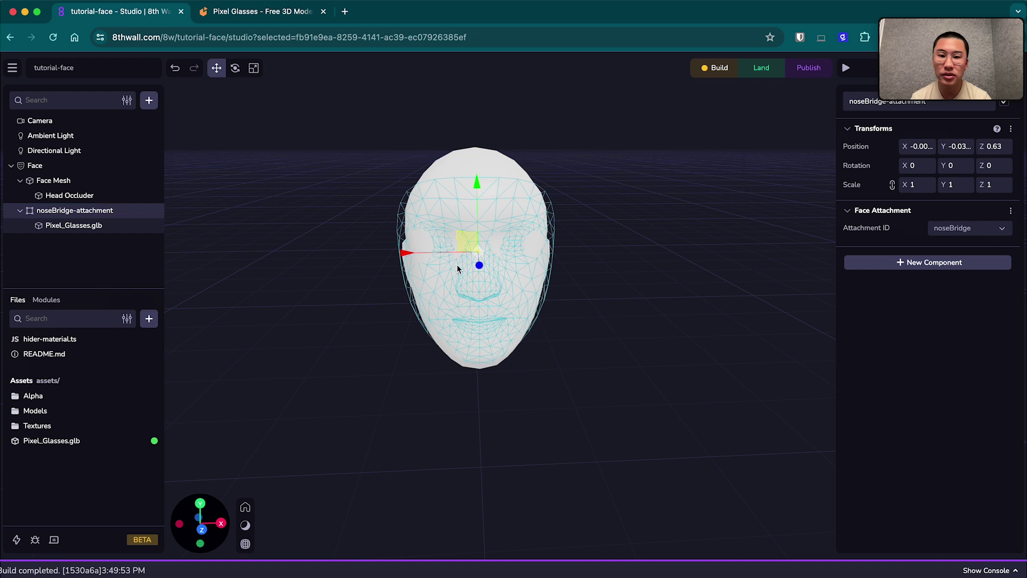
scroll(457, 264, "up", 5)
scroll(496, 252, "down", 5)
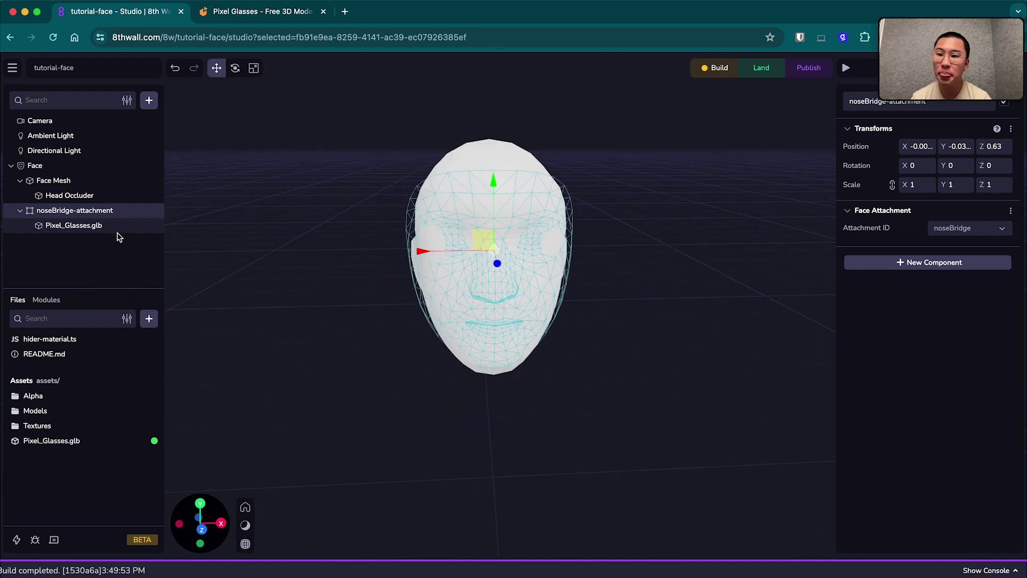
left_click(81, 231)
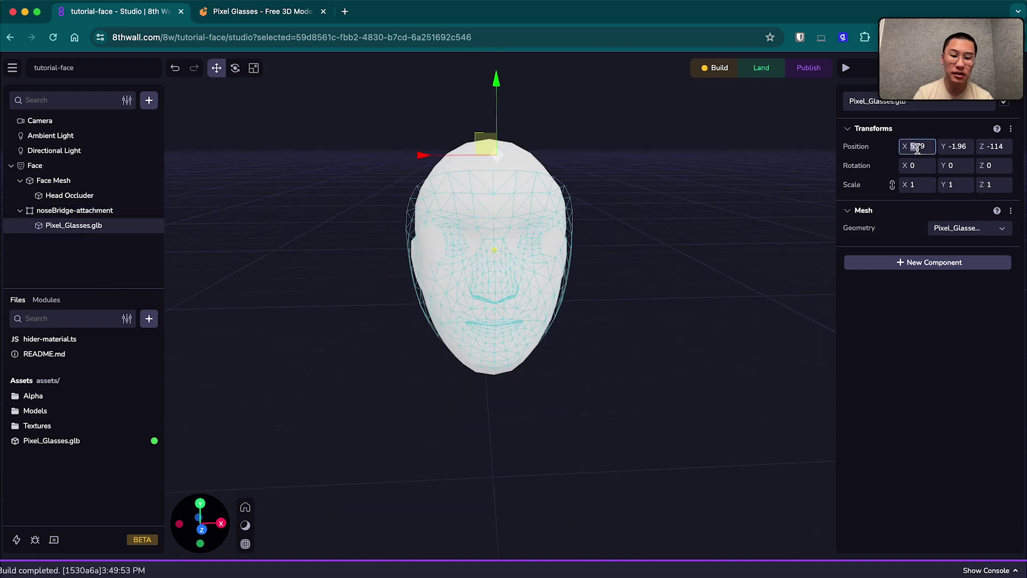
type("0")
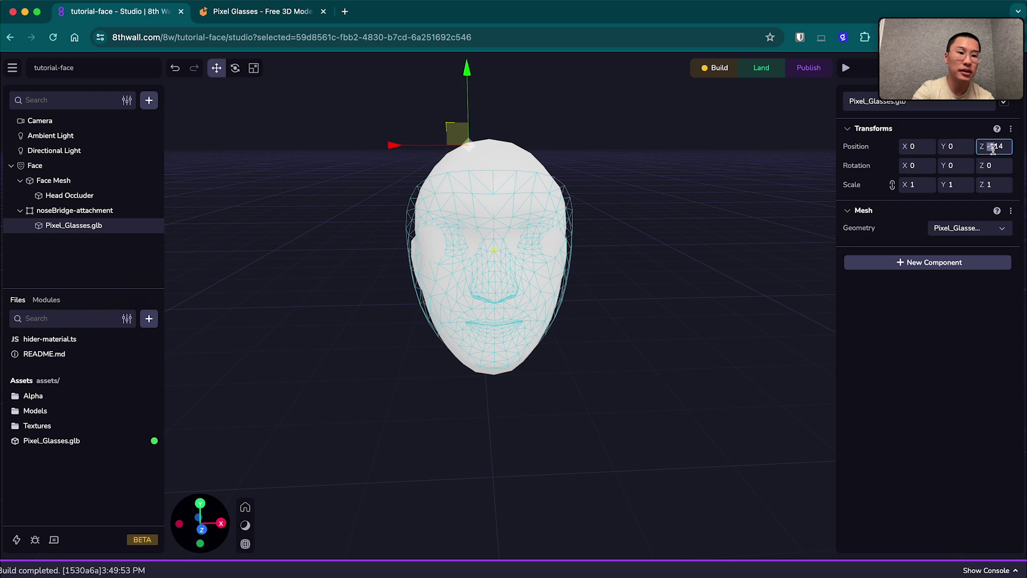
type("0")
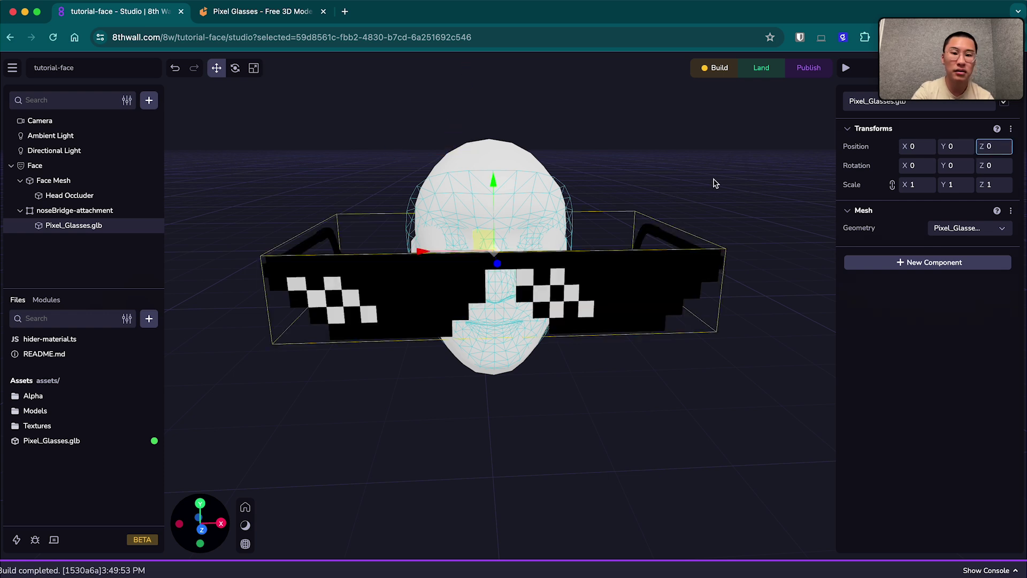
Step: Set Pixel_Glasses.glb to 0.7 scale on all axes and Z position -0.497
left_click_drag(711, 271, 918, 243)
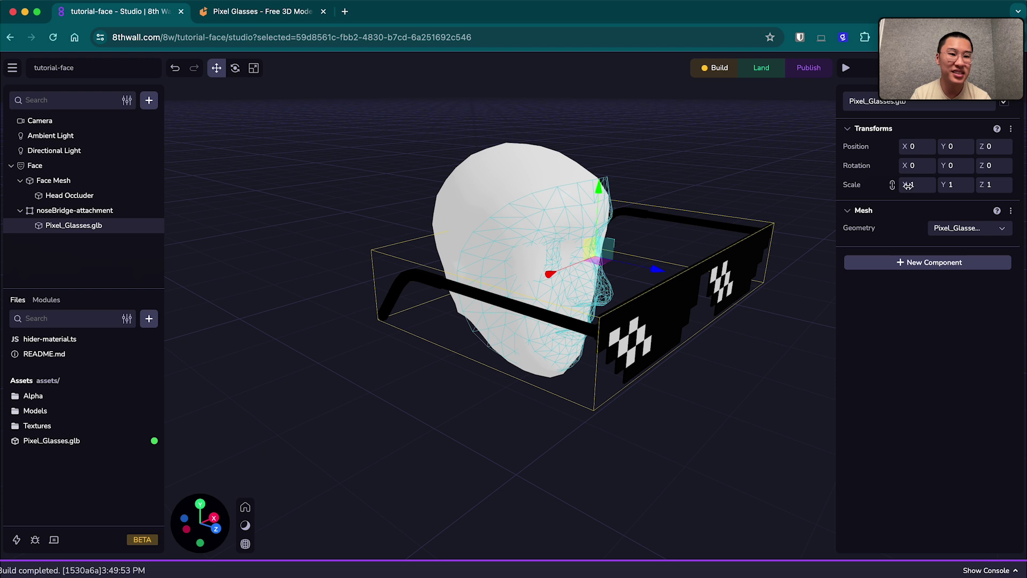
left_click_drag(907, 185, 902, 186)
mouse_move(761, 311)
left_mouse_down()
mouse_move(724, 309)
mouse_move(733, 291)
mouse_move(770, 300)
left_mouse_up()
left_click_drag(675, 259, 579, 339)
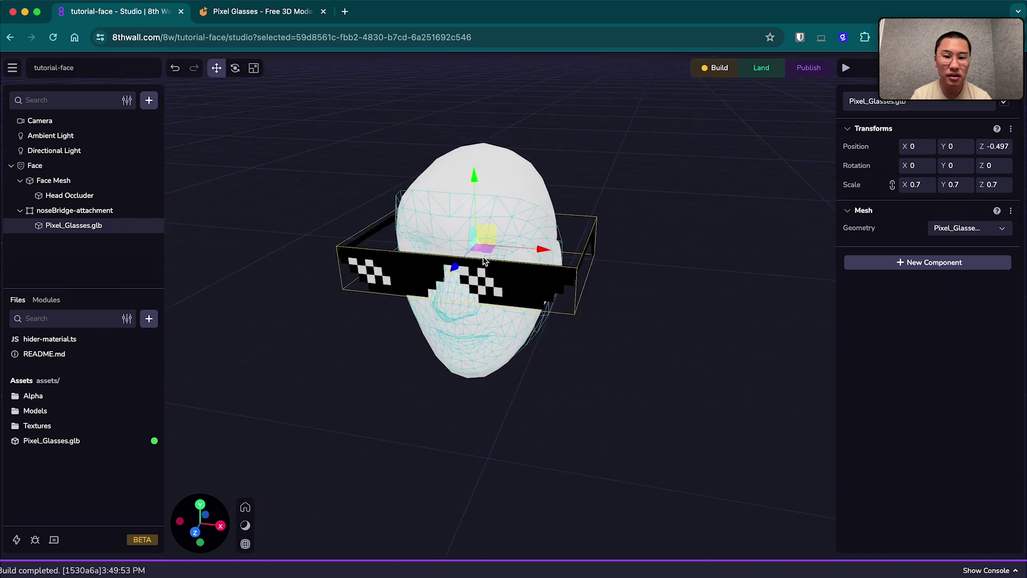
left_click_drag(540, 252, 595, 297)
left_click(673, 221)
left_click_drag(674, 221, 307, 219)
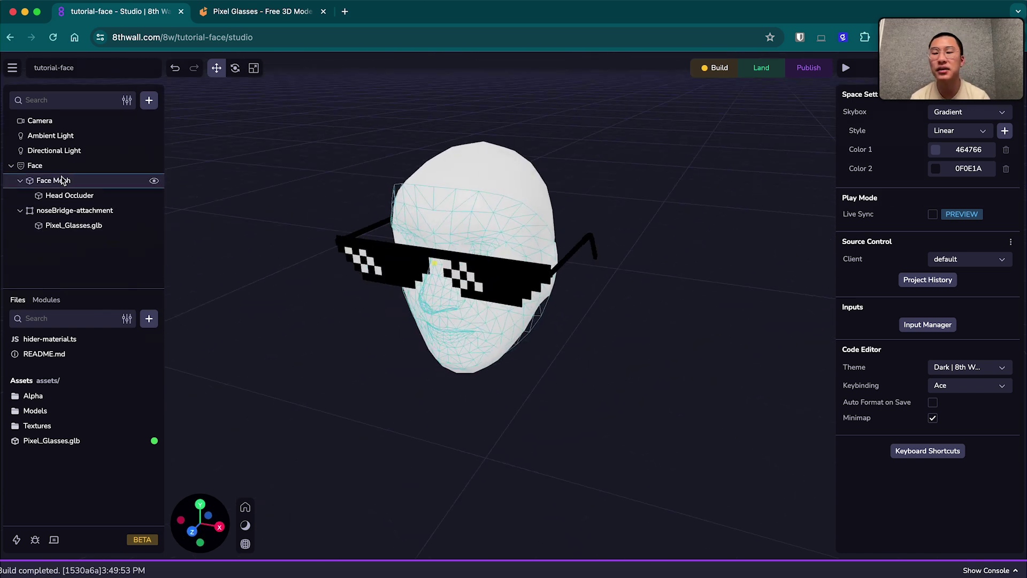
Step: Collapse Face Mesh and preview the pixel glasses on the Head Motion face in the iPhone 15 Pro simulator
left_click(20, 180)
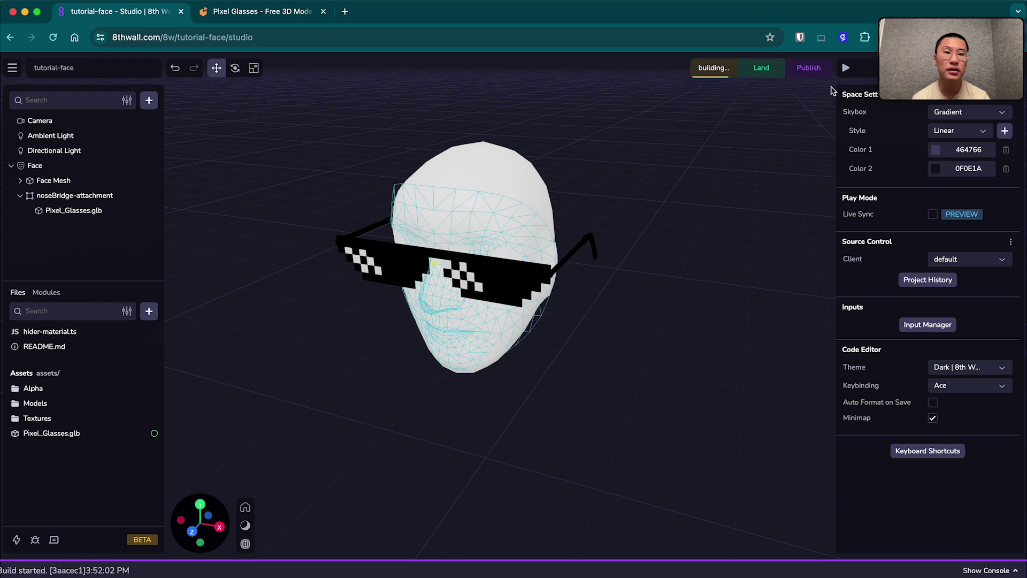
left_click(845, 70)
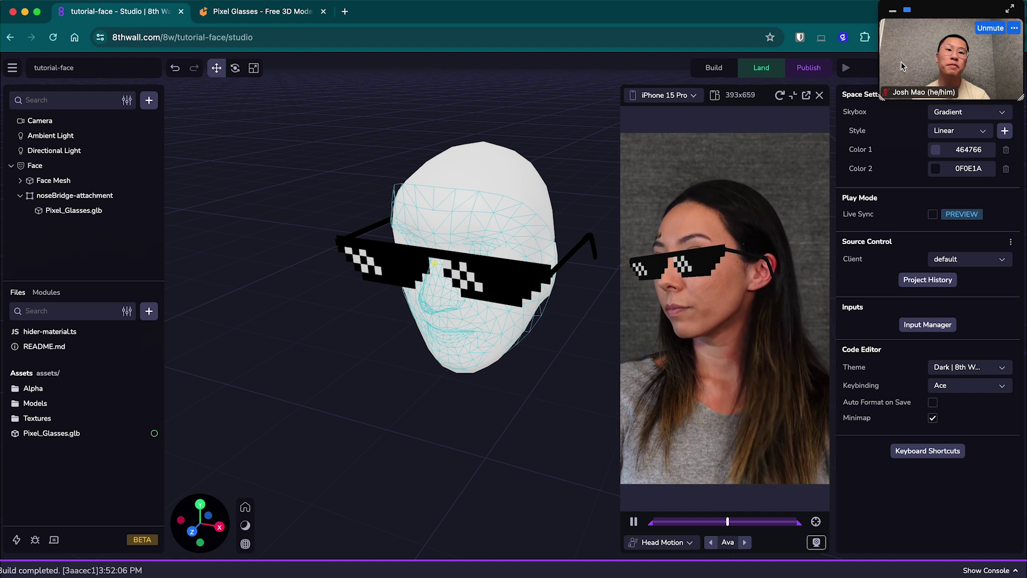
left_click(819, 95)
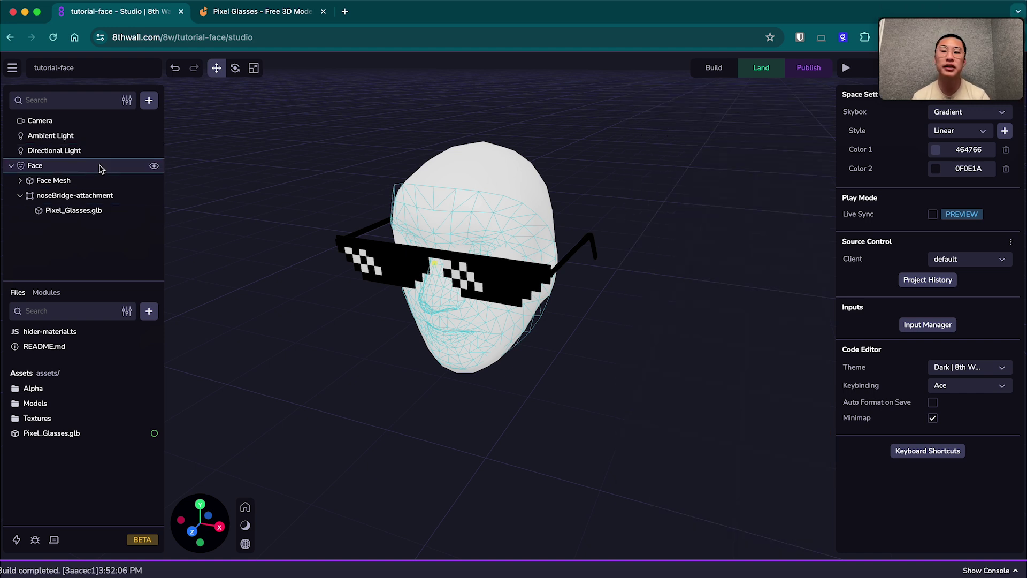
left_click(107, 123)
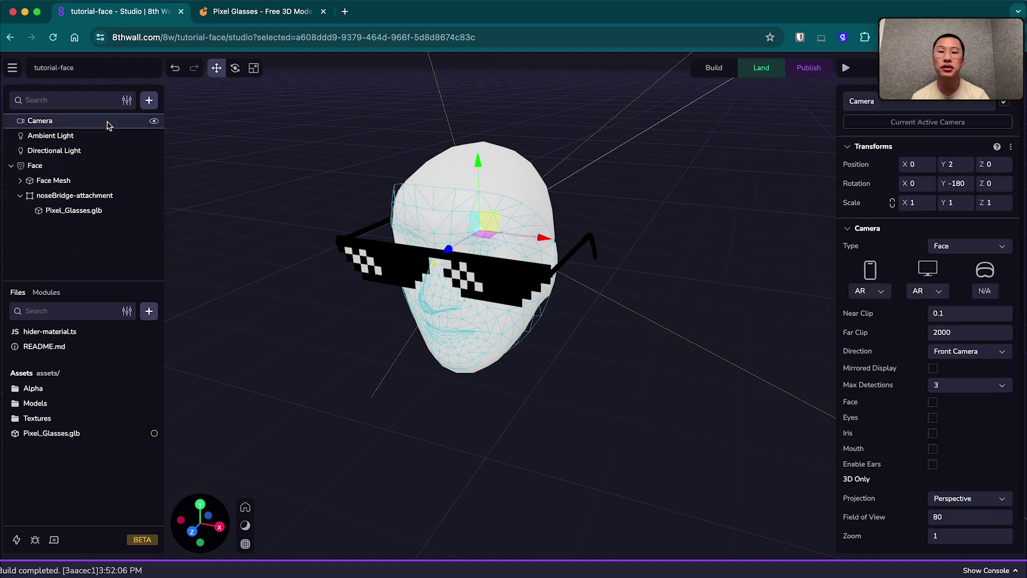
left_click(958, 245)
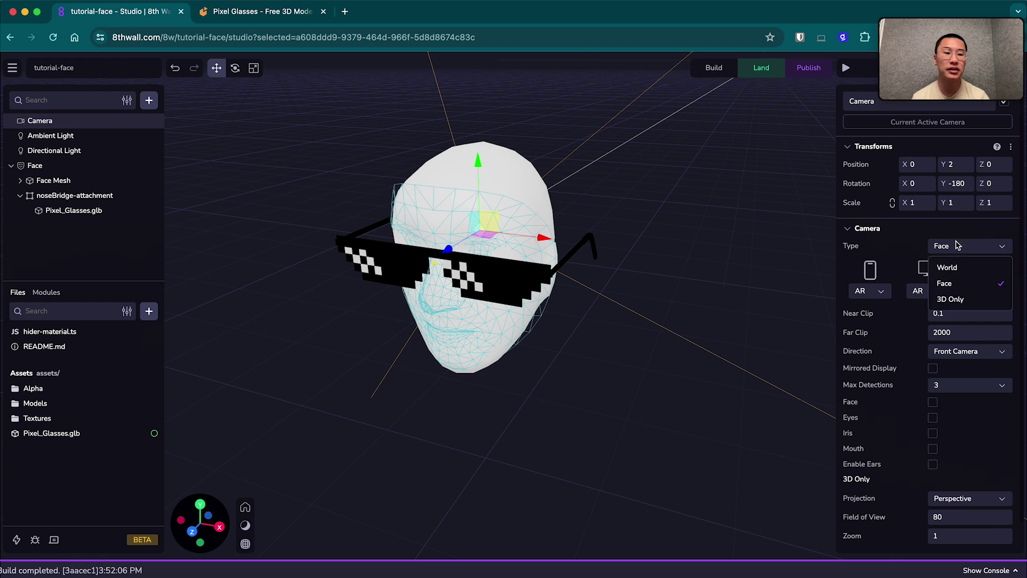
left_click(960, 247)
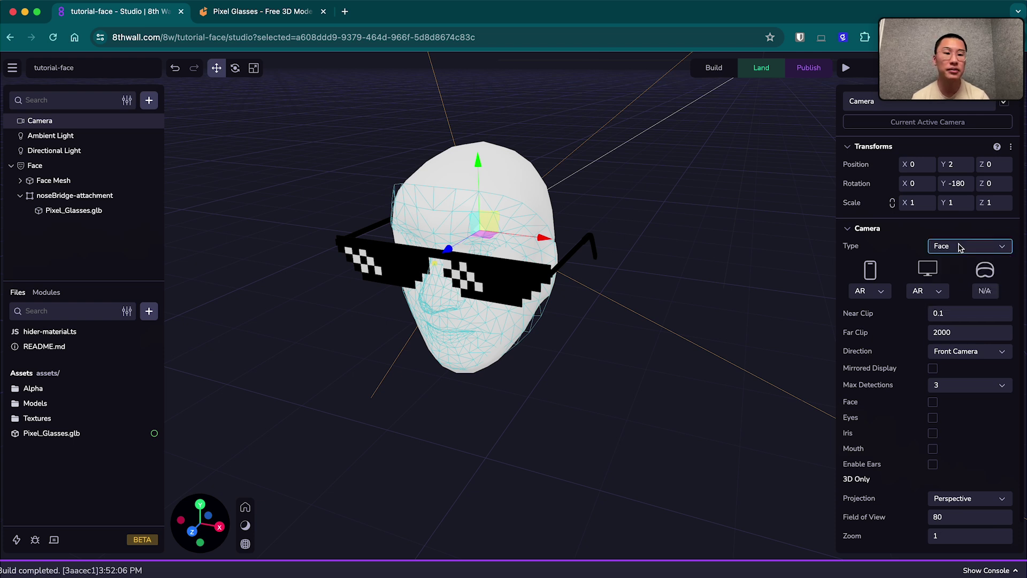
left_click(83, 166)
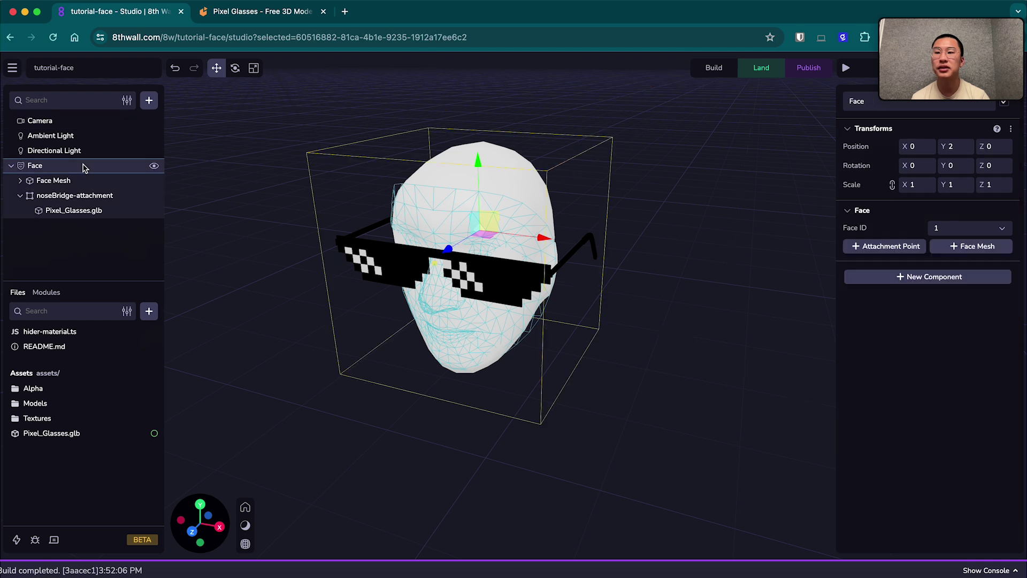
left_click(149, 100)
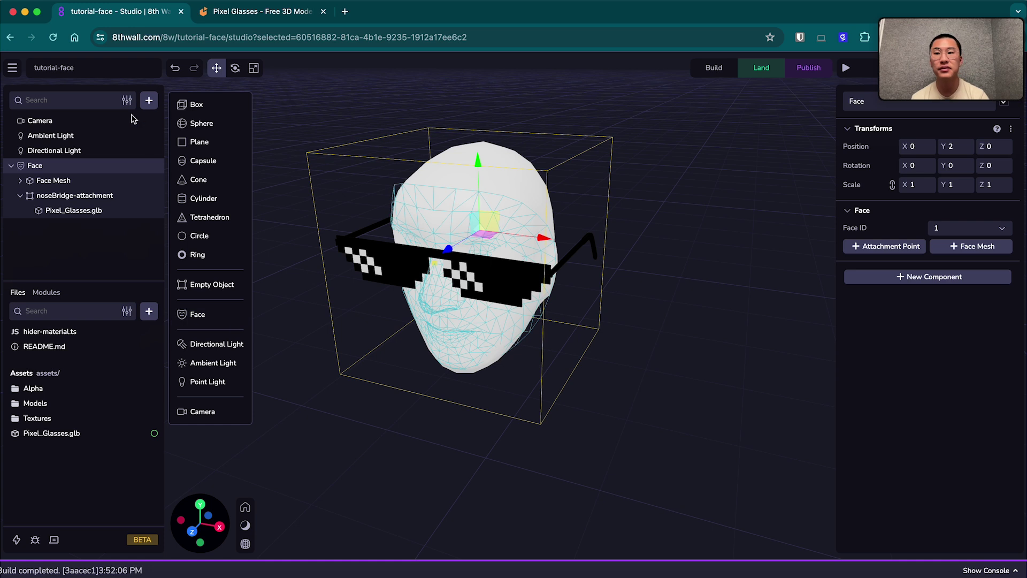
left_click(551, 122)
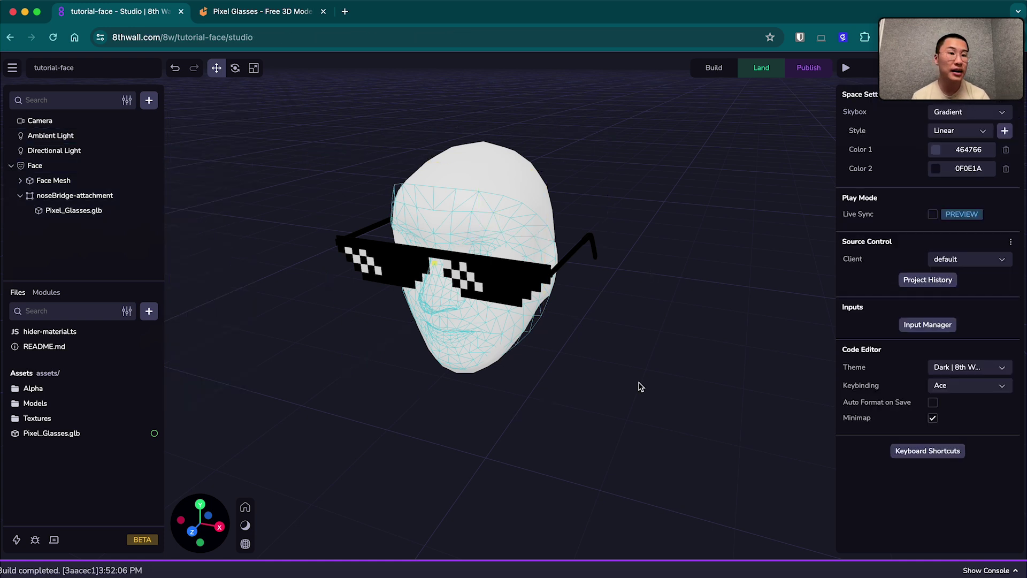